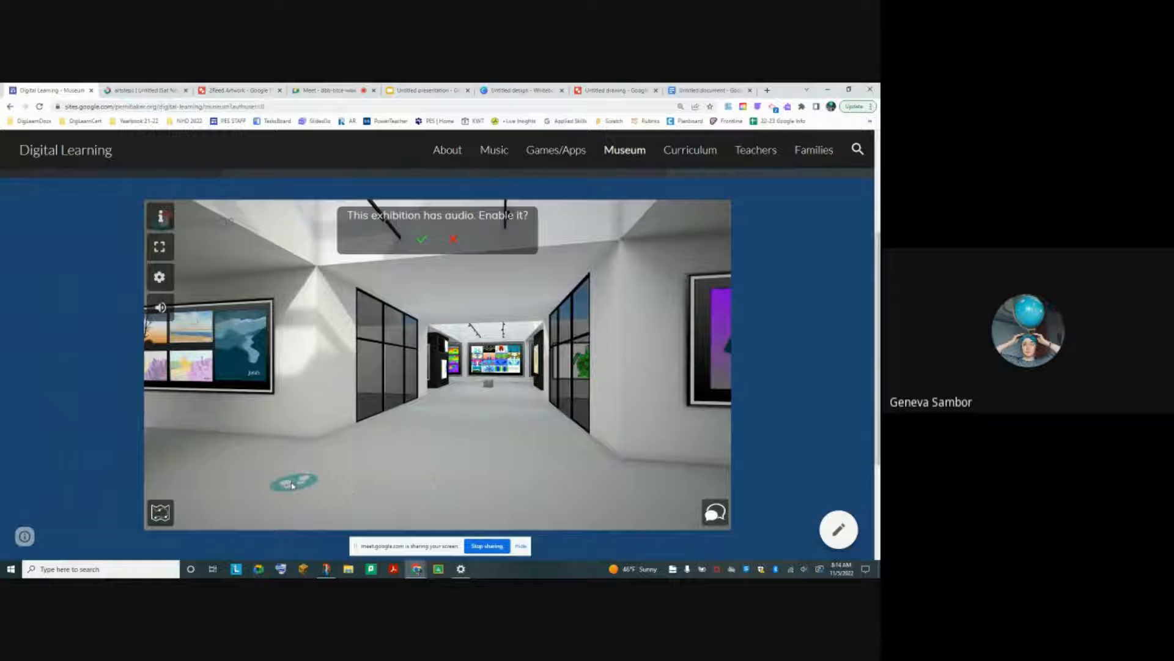
Tour the first gallery of the embedded museum exhibition, examining the framed landscape artwork along its walls.
click(293, 483)
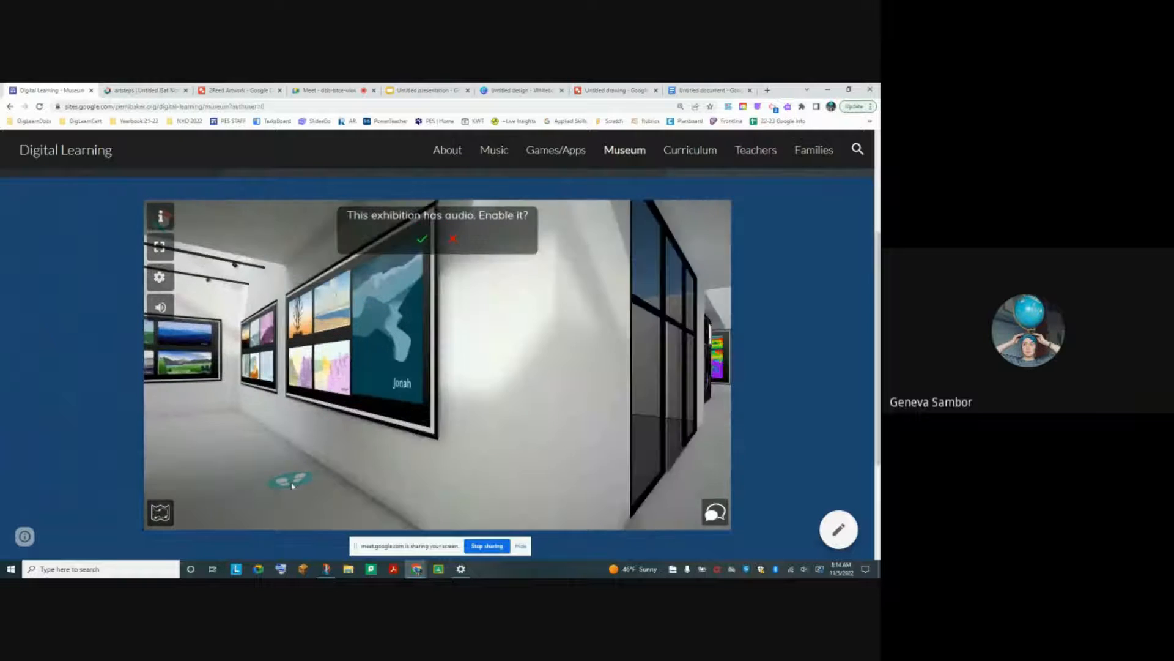
key(Up)
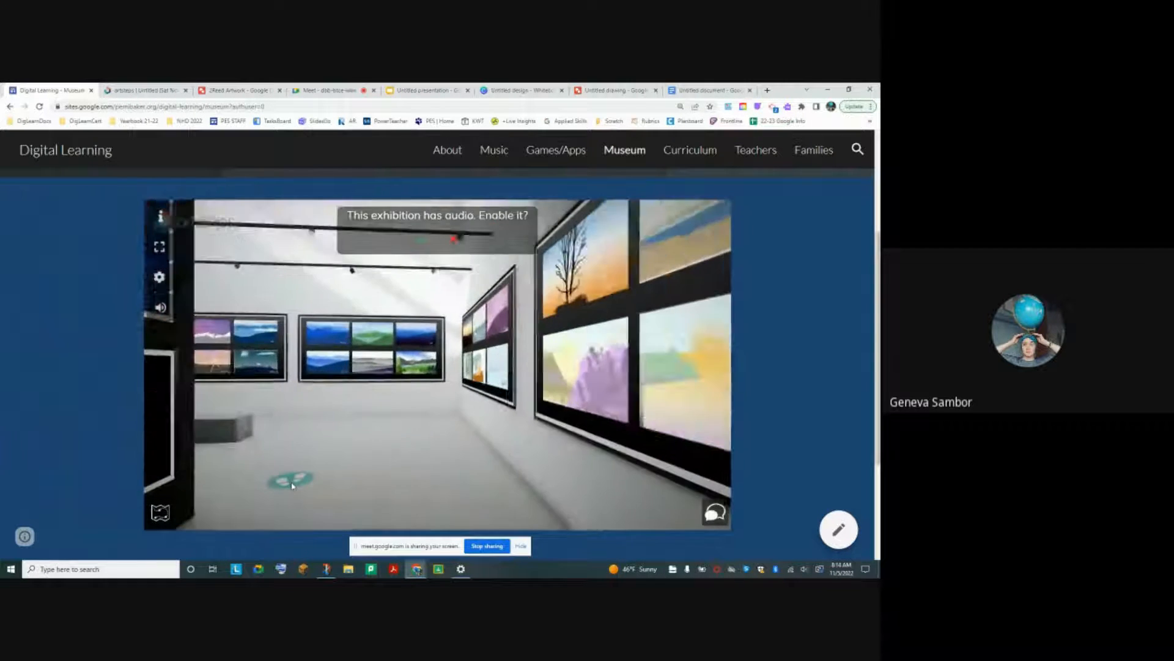
key(Left)
key(Left)
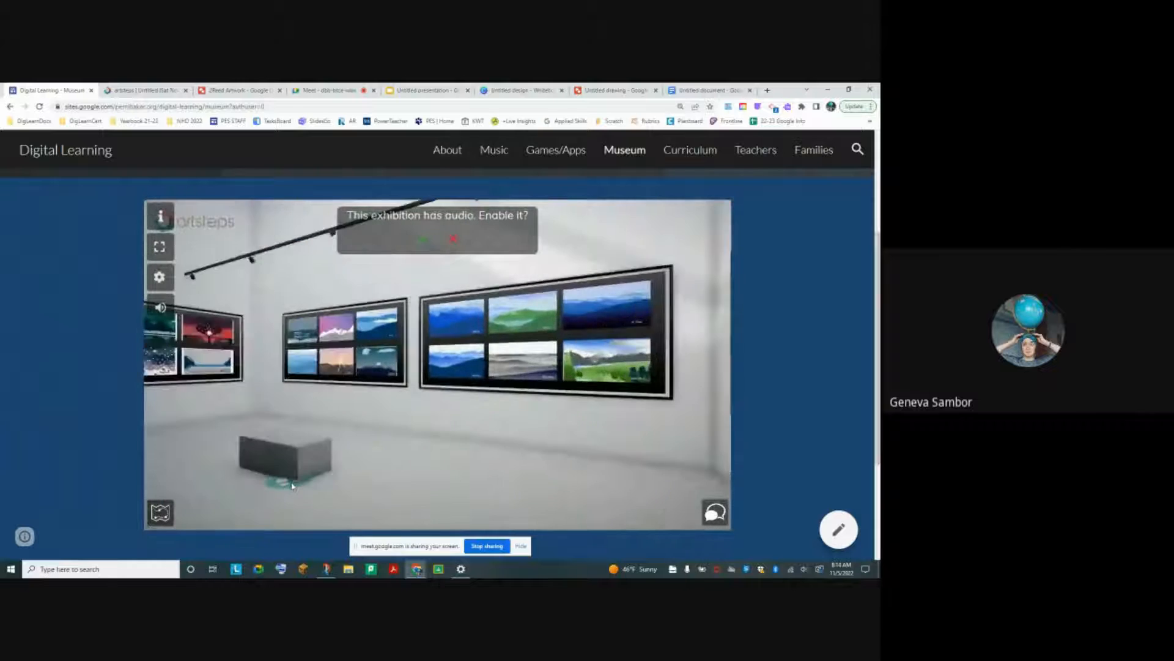
key(Up)
key(Left)
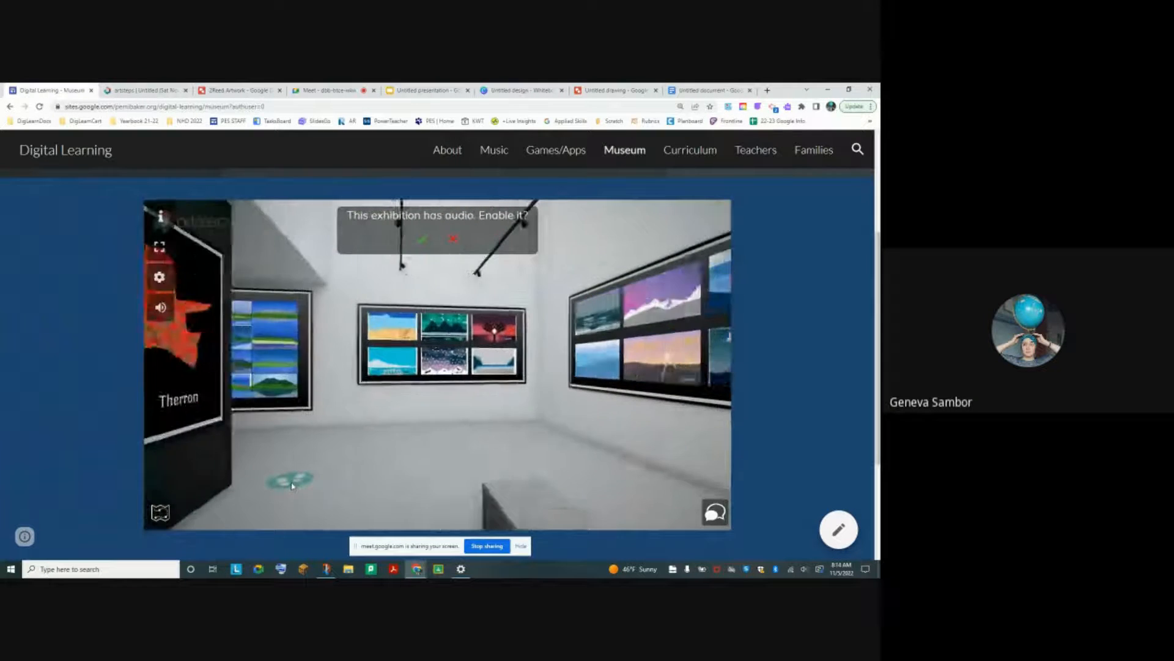
key(Up)
key(Left)
key(Up)
key(Left)
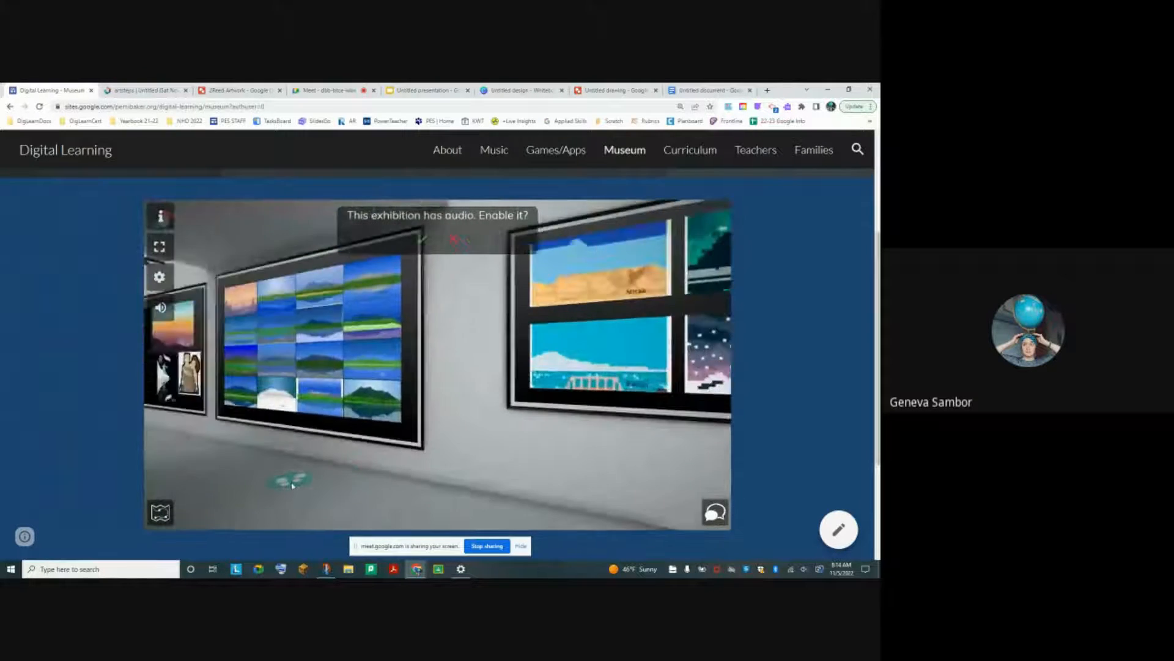
key(Left)
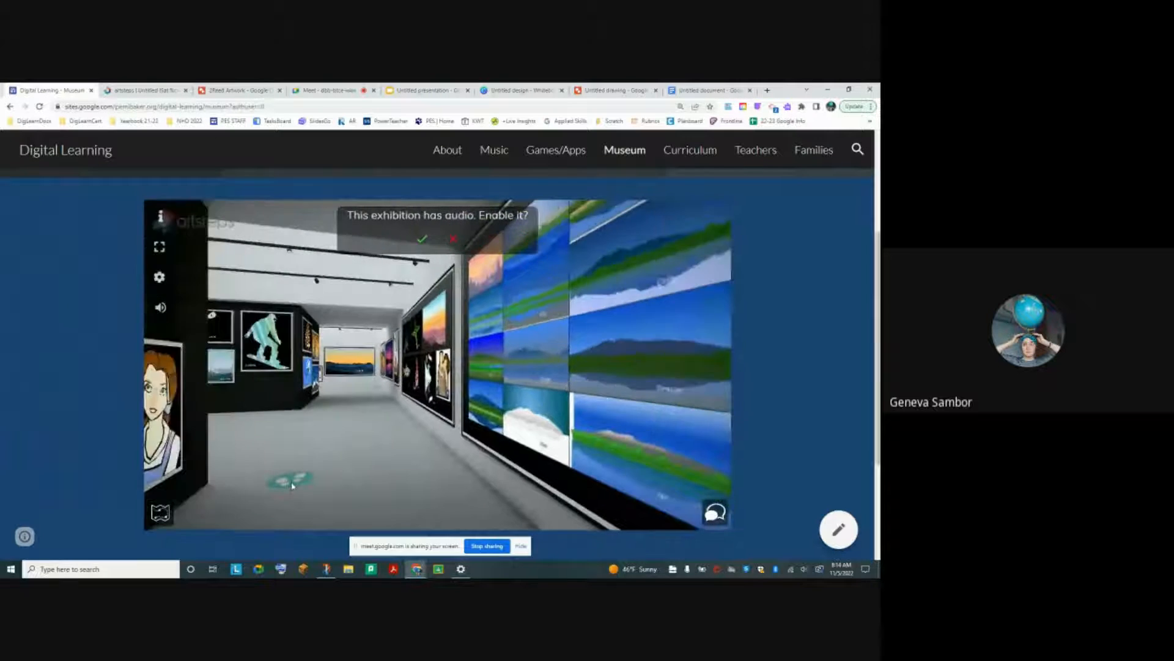
key(Left)
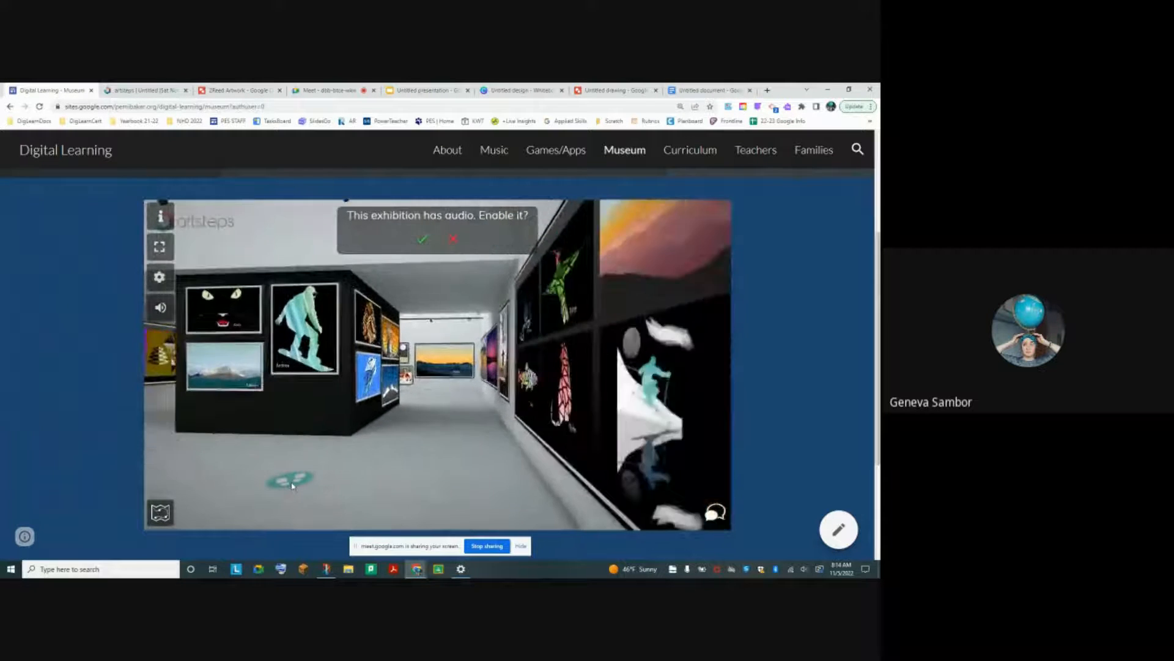
Go along the museum's glass-walled hallway into the far gallery and examine the colorful animal artwork panels and their class labels.
click(292, 485)
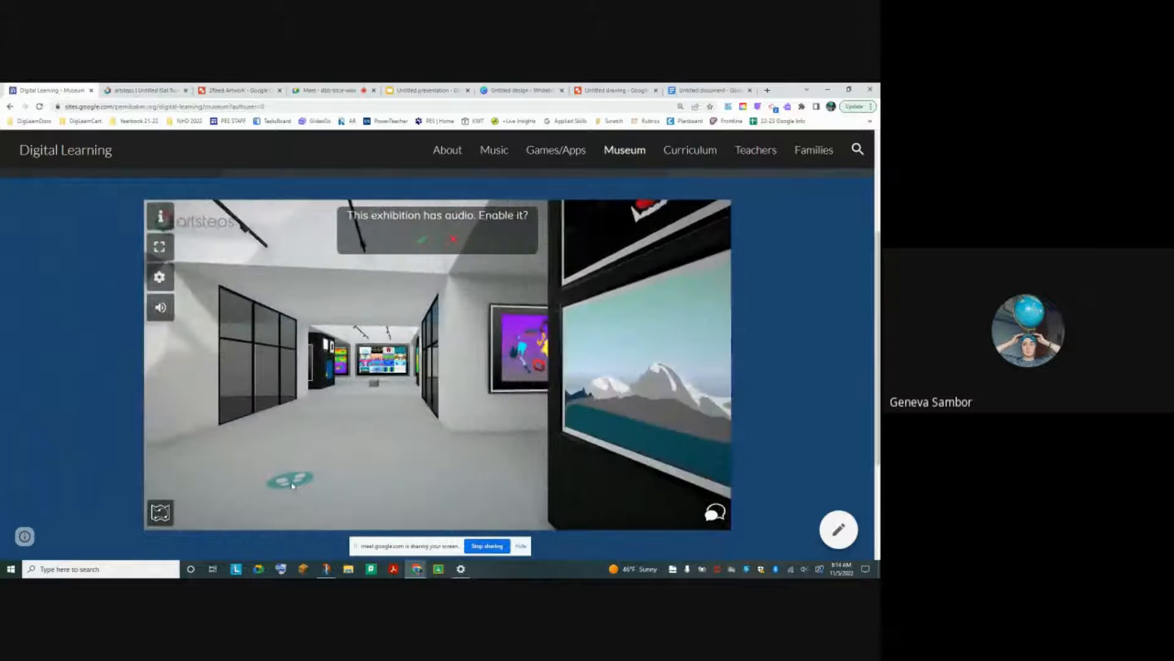
key(Left)
key(Left)
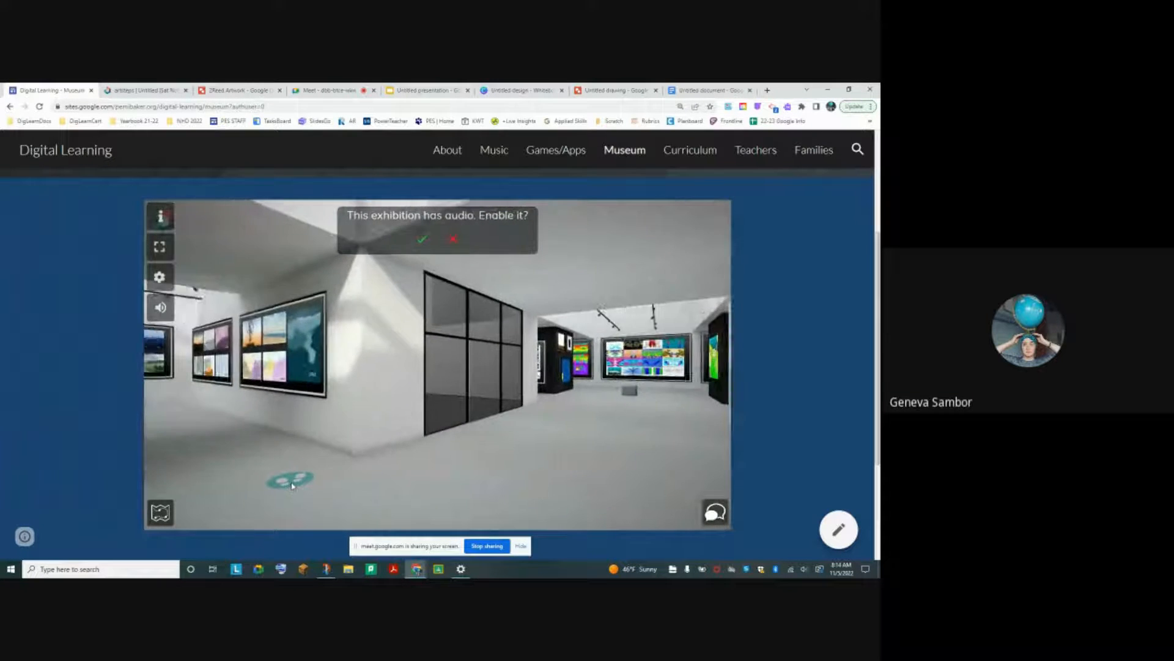
key(Right)
key(Up)
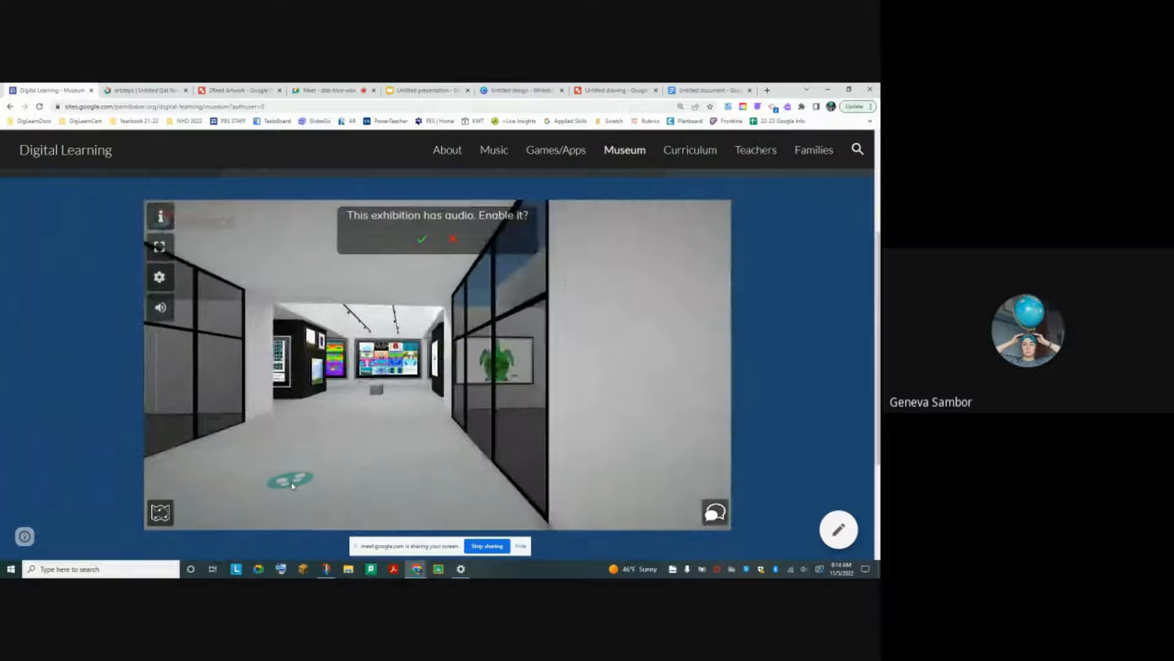
key(Right)
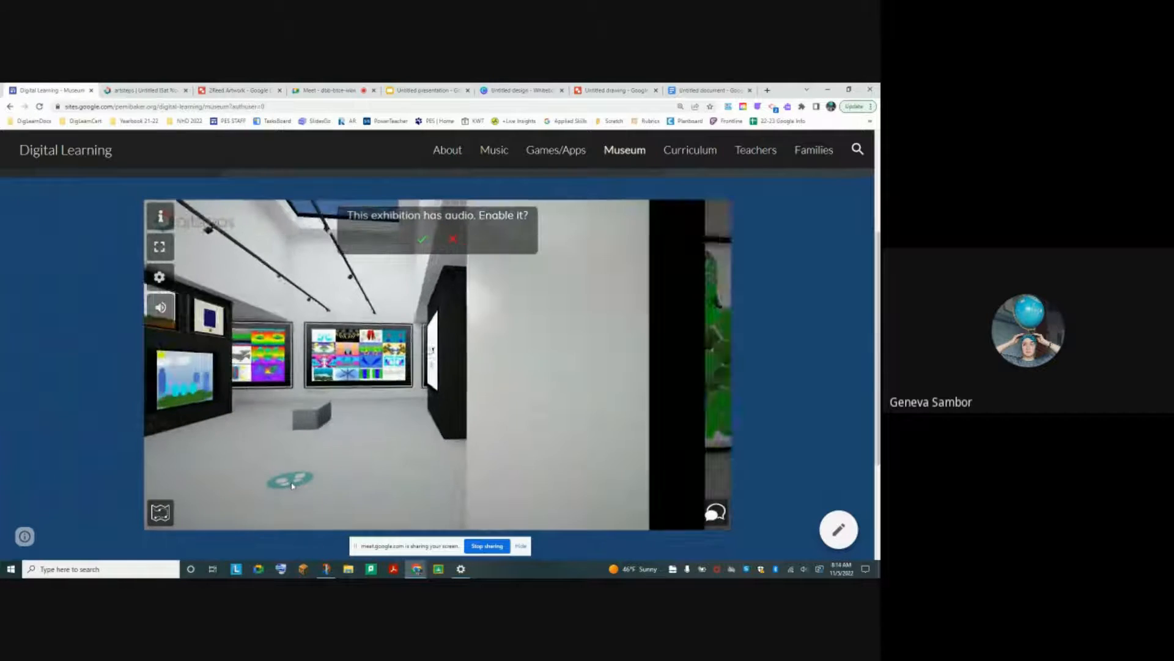
key(Right)
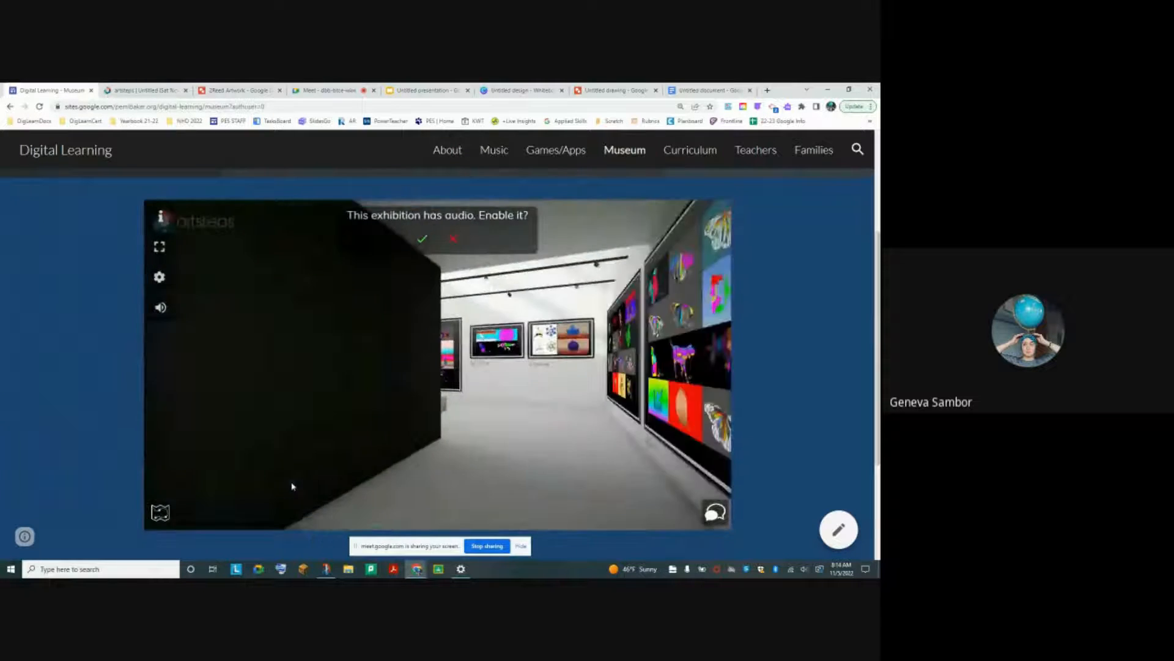
key(Up)
key(Left)
key(Up)
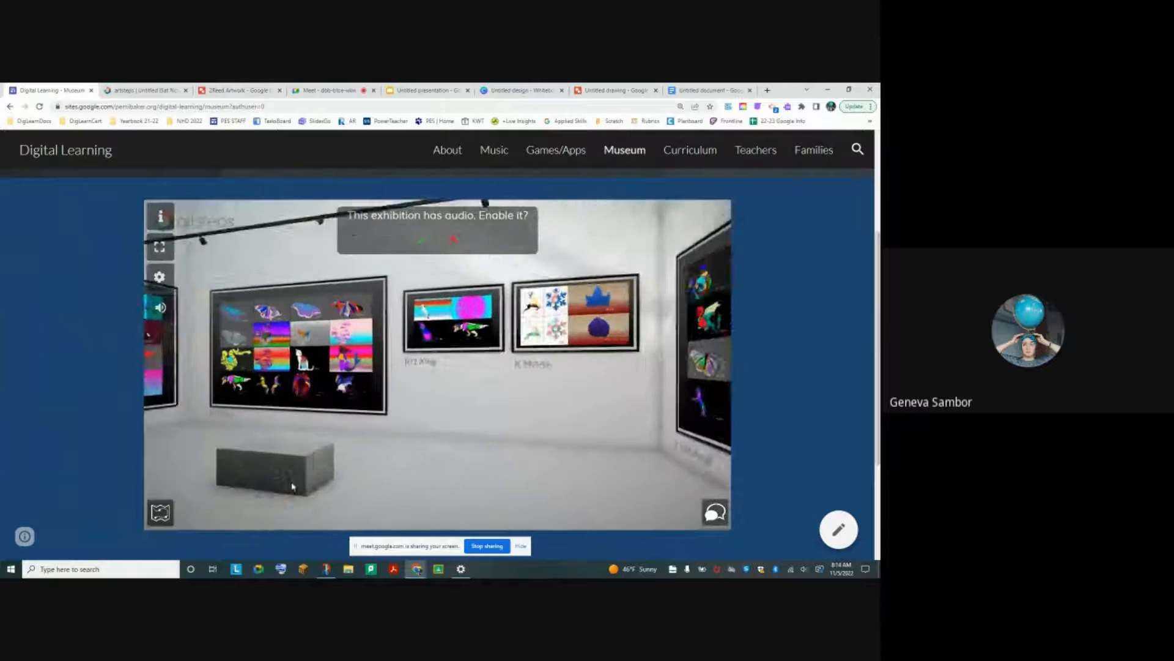
key(Right)
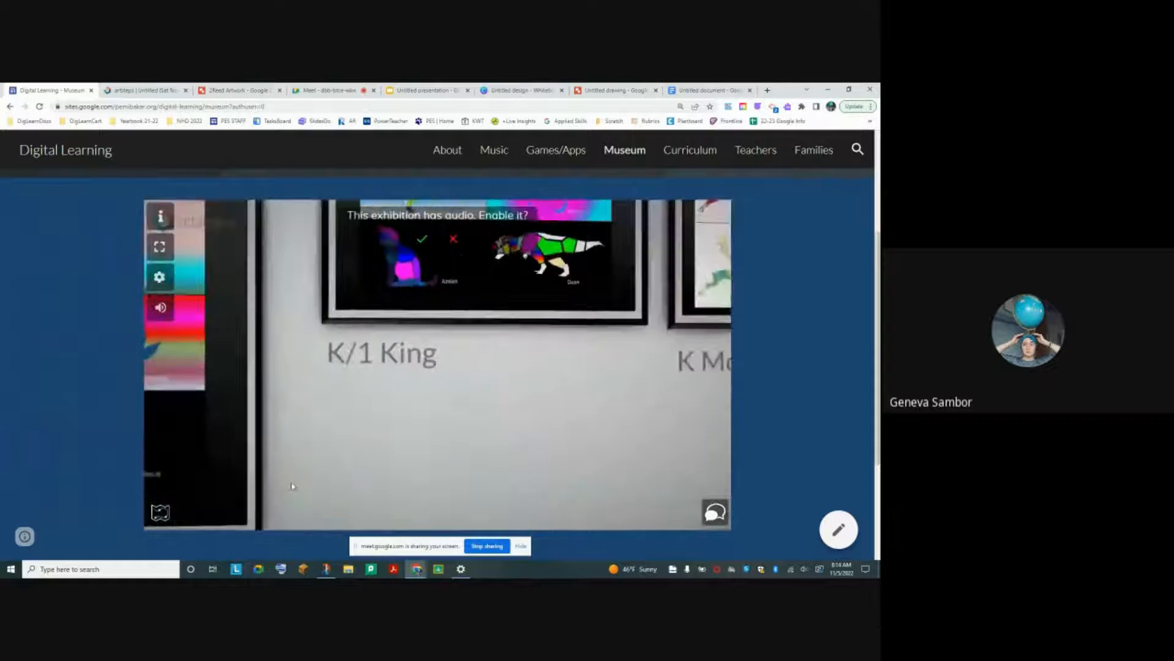
key(Right)
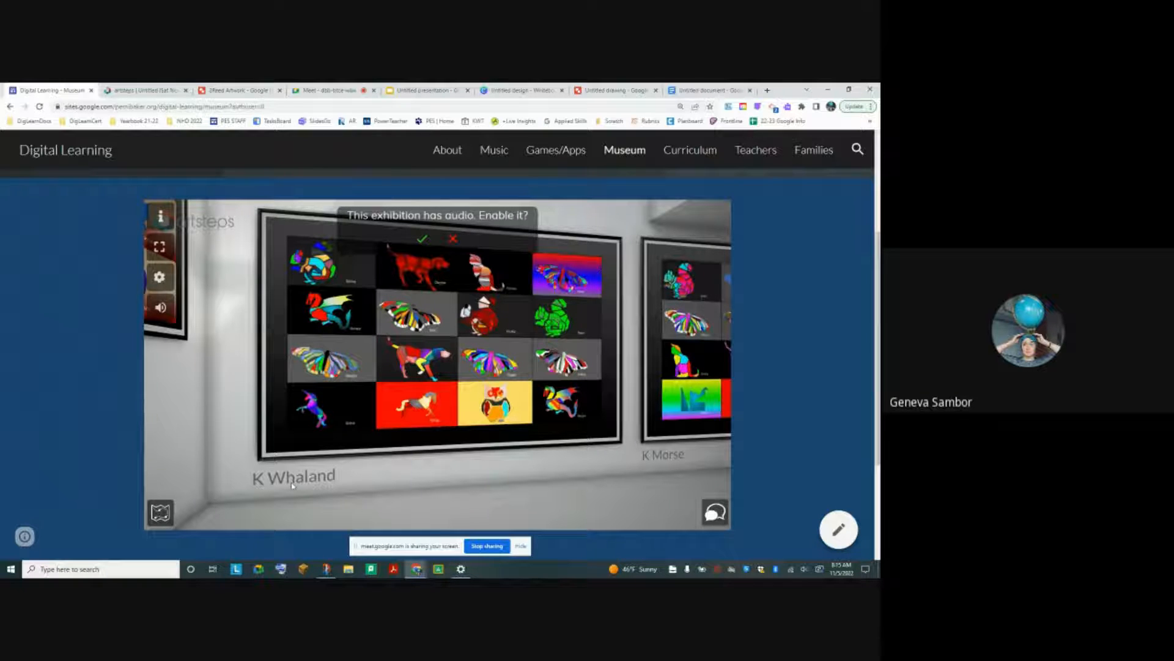
Switch to the Artsteps exhibition editor and examine the free and premium prebuilt 3D space templates.
click(119, 86)
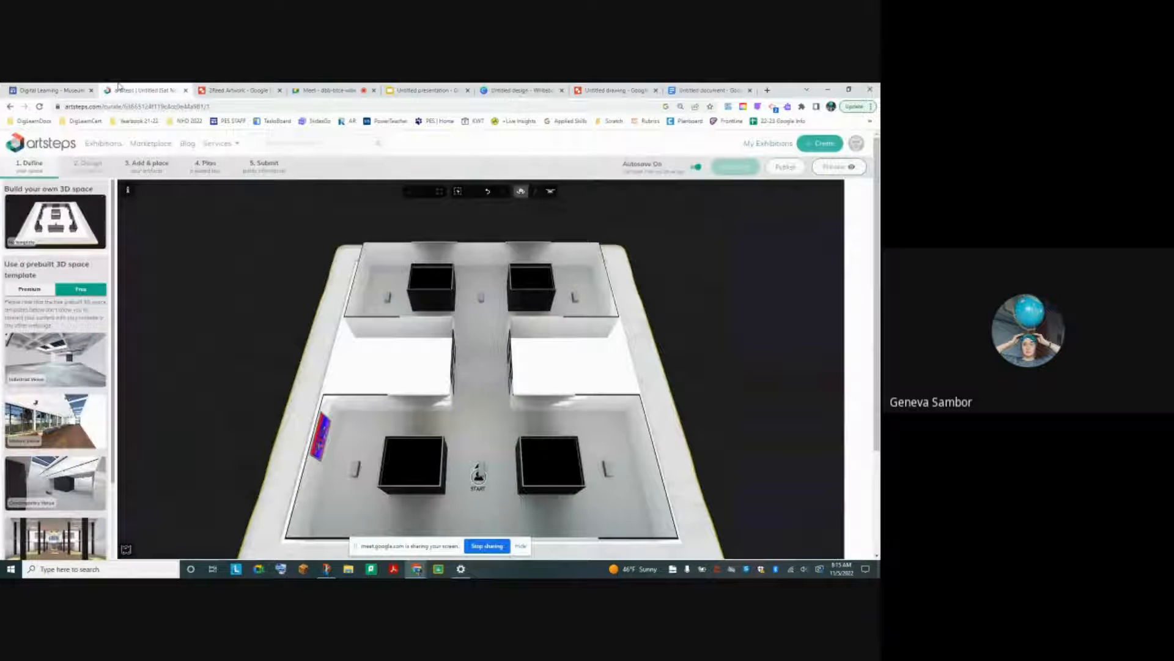
scroll(71, 377, down, 3)
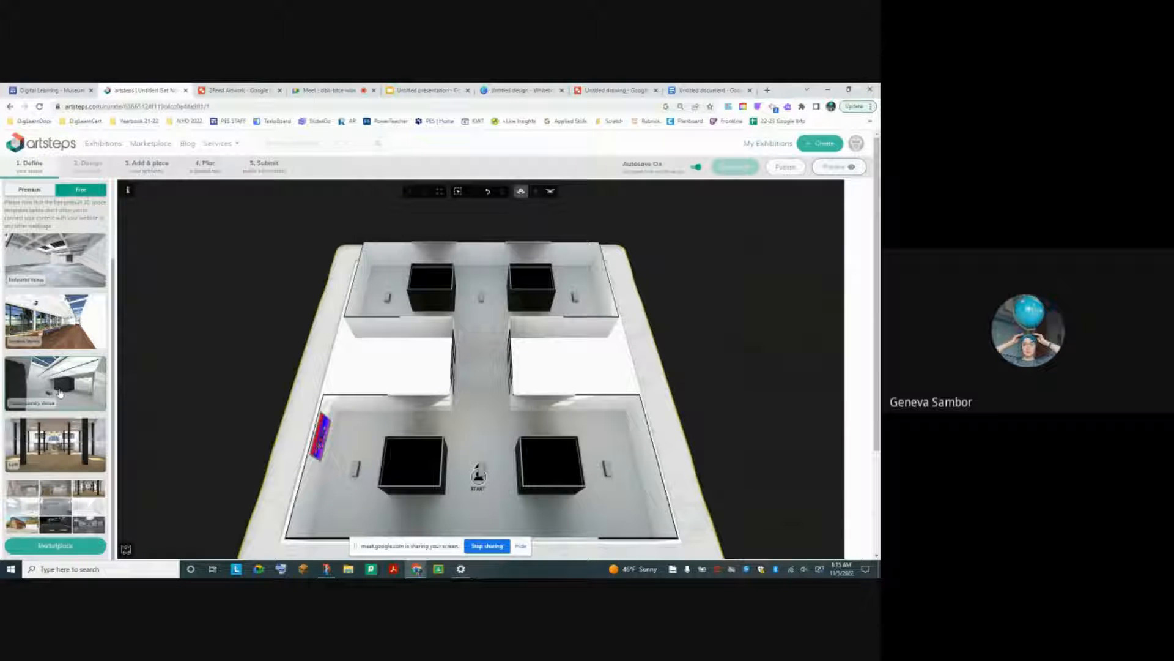
click(29, 190)
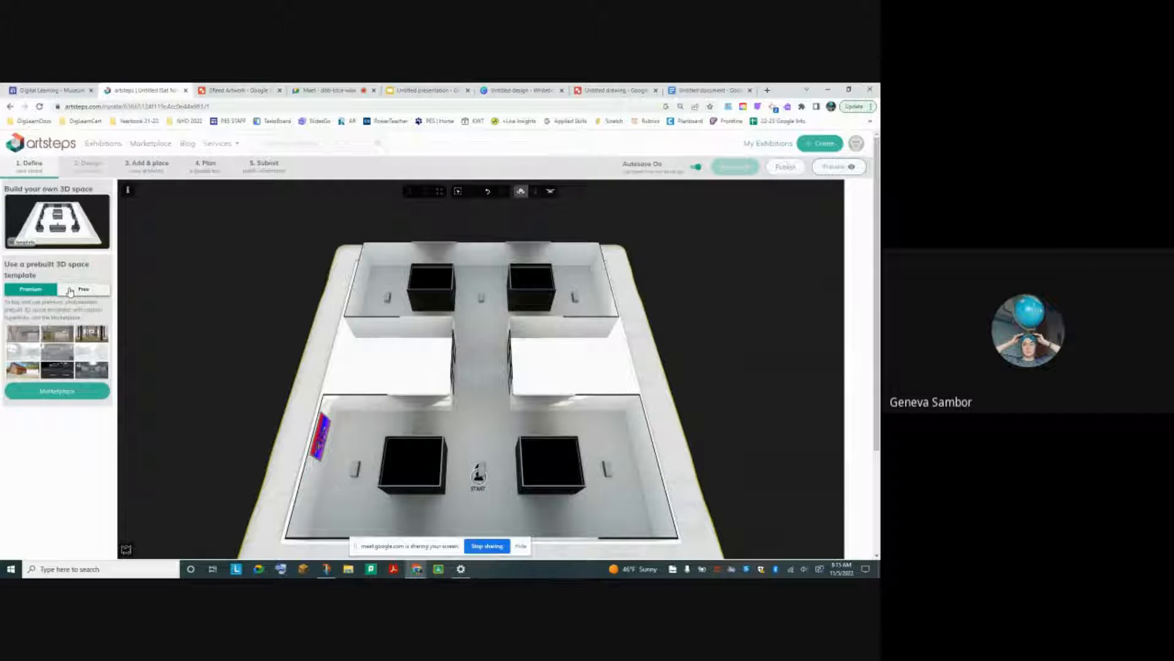
click(70, 290)
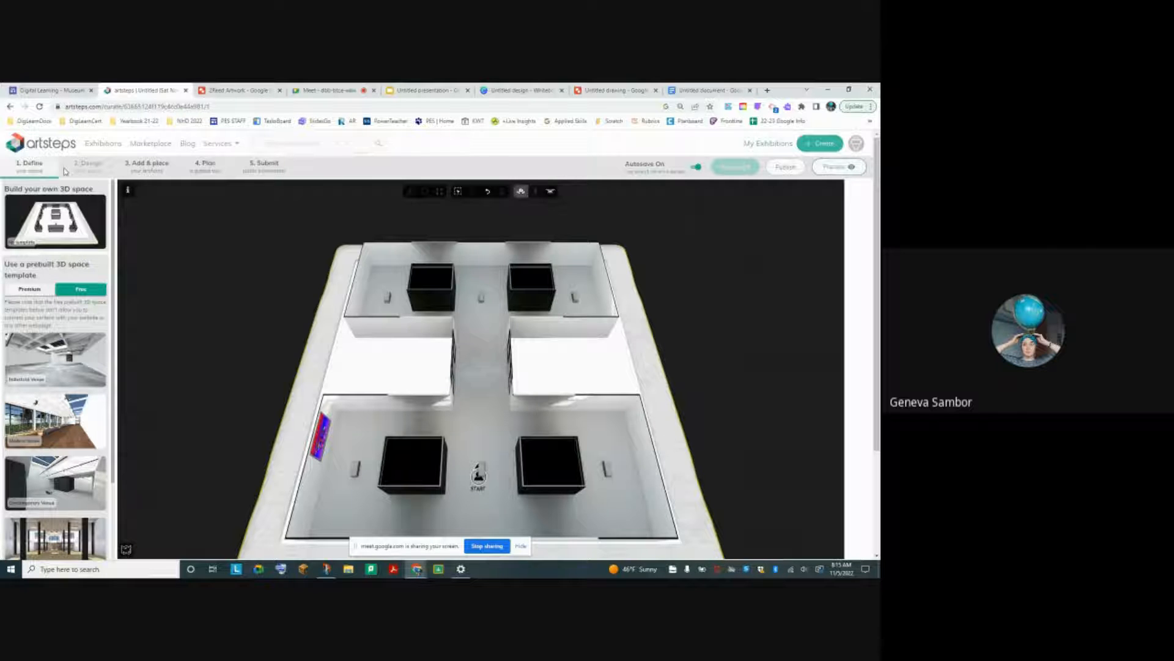
Go to the Add & place stage and browse the uploaded image artifacts.
click(159, 173)
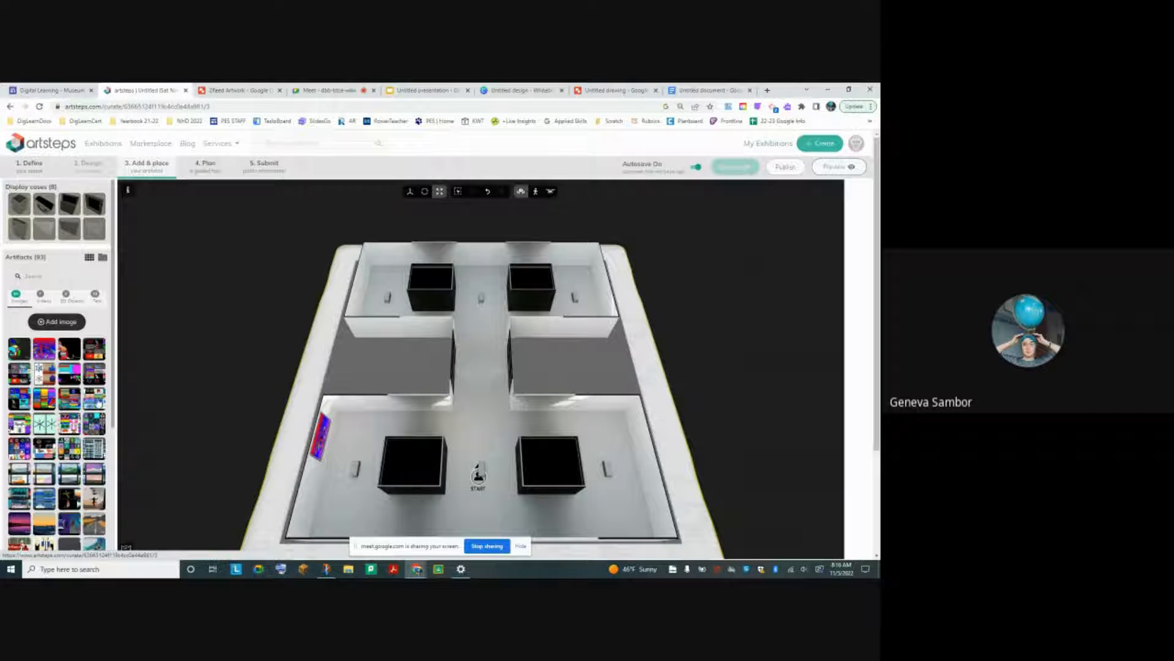
scroll(55, 417, down, 2)
scroll(55, 416, up, 2)
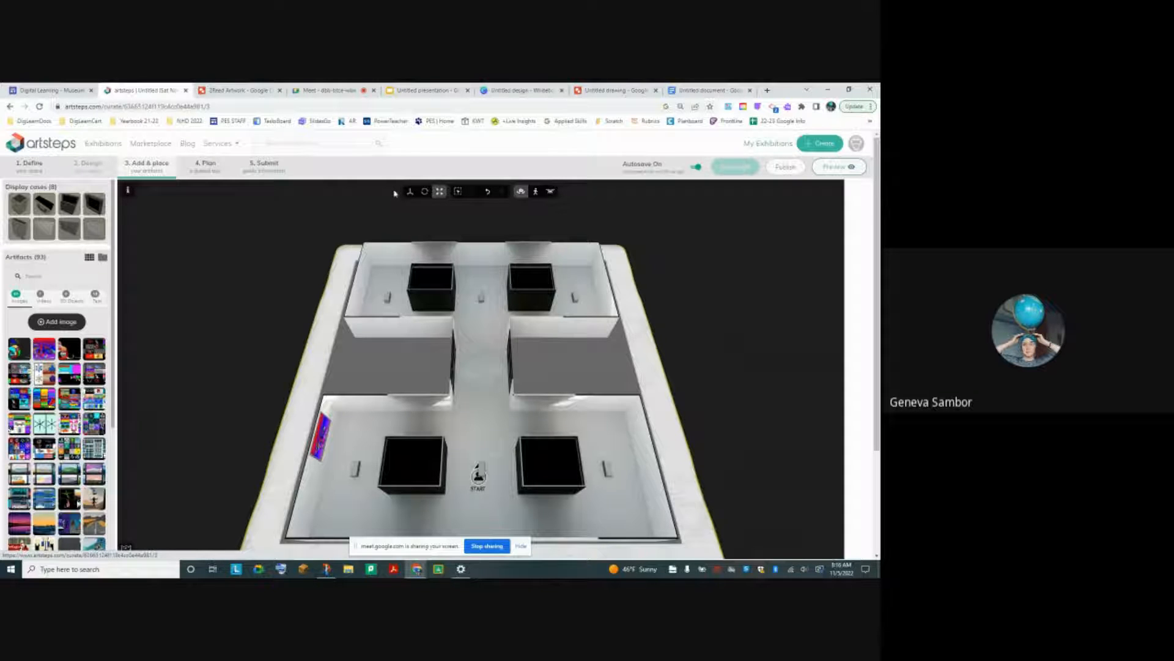
Enter the first-person walking view and move to the empty wall space beside the butterfly picture.
click(535, 192)
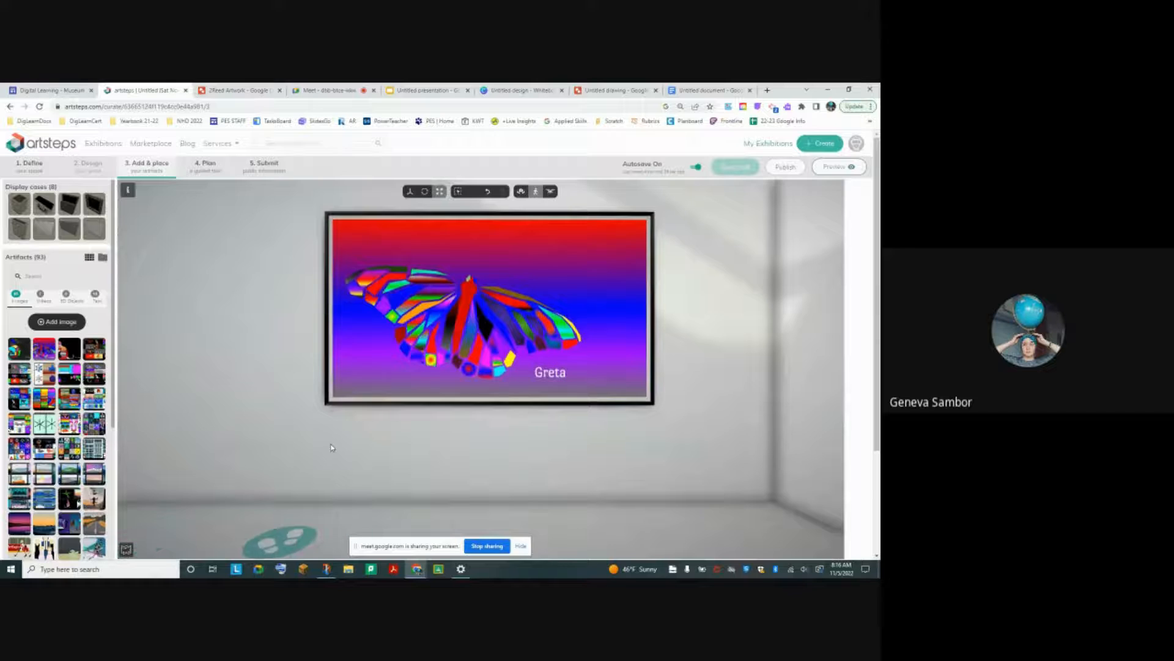
drag(332, 448, 554, 352)
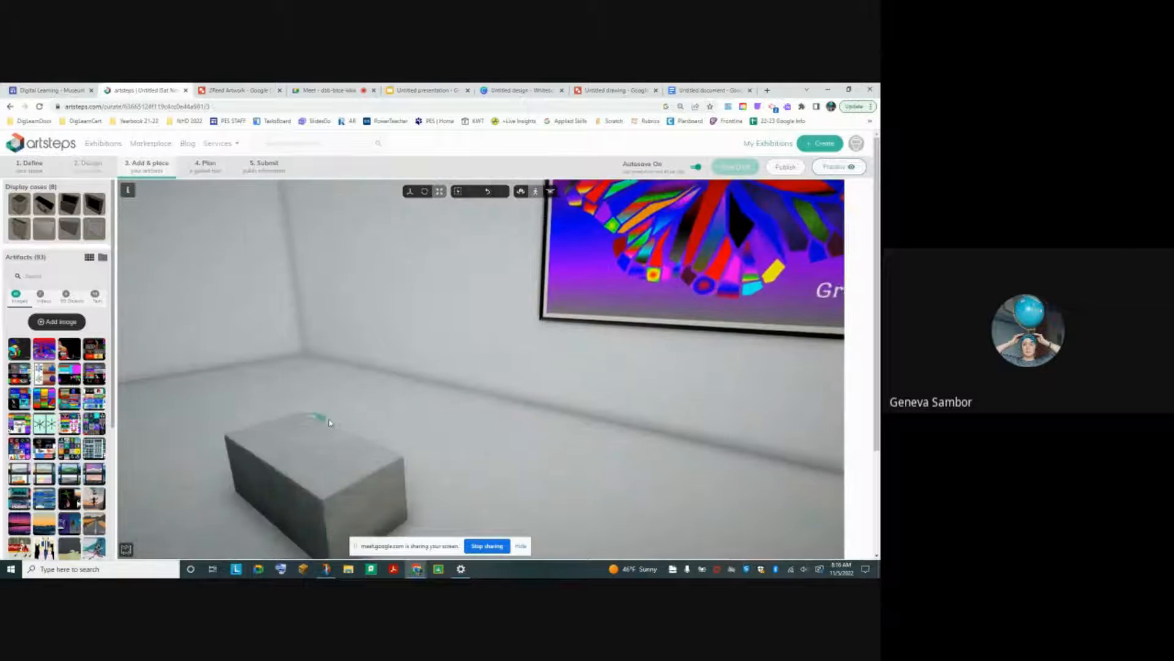
drag(262, 446, 172, 457)
drag(554, 418, 497, 483)
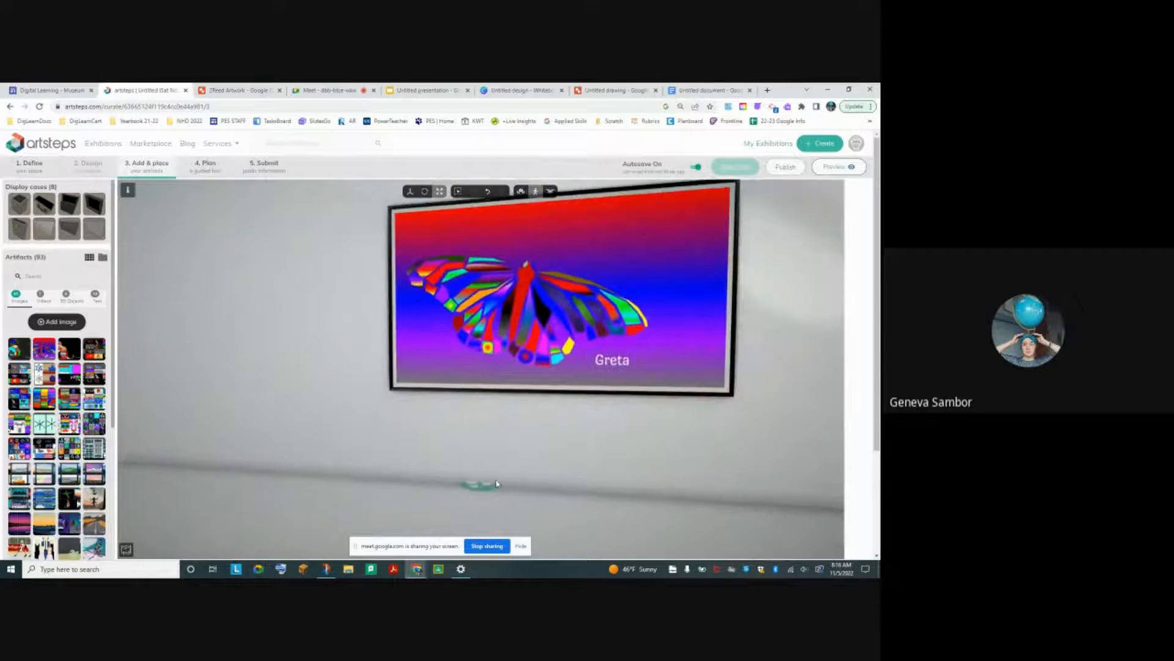
click(496, 483)
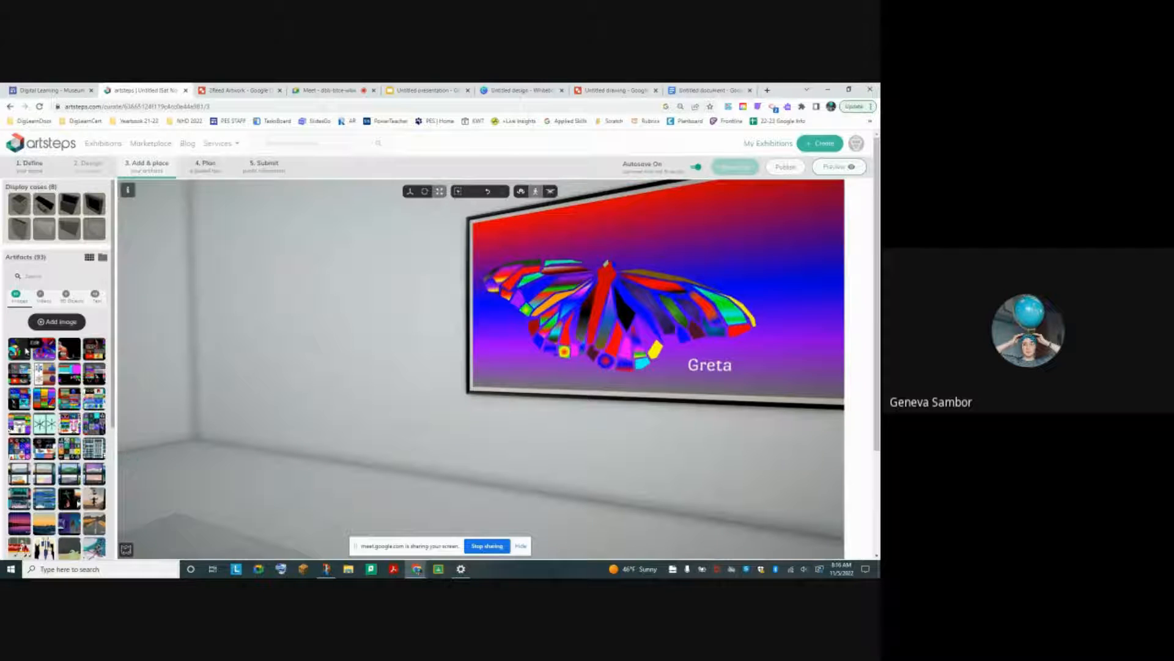
Try out the Add Image form by disabling Interactive and setting the license to Attribution - NonCommercial, and close it without saving.
click(45, 323)
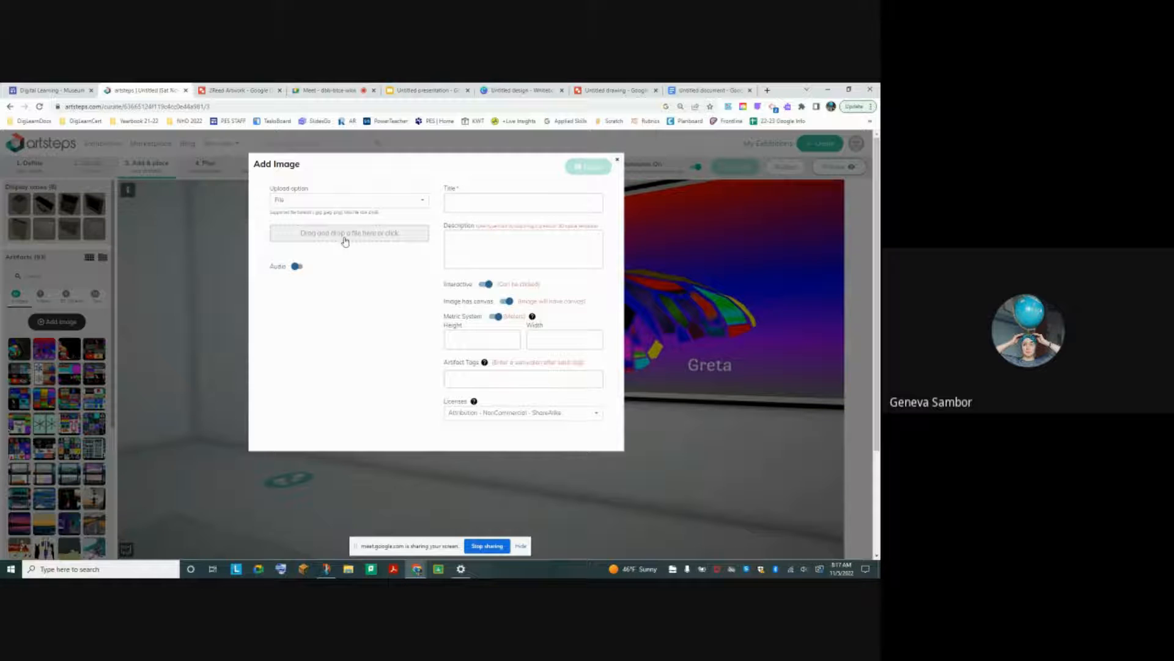
click(476, 206)
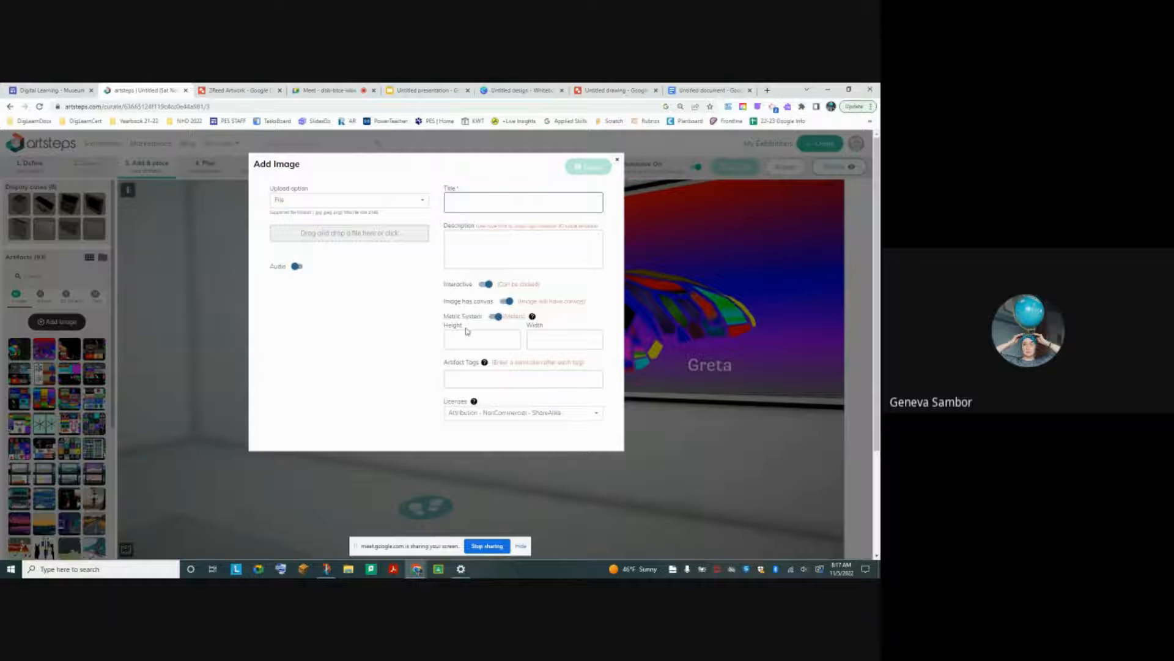
click(480, 237)
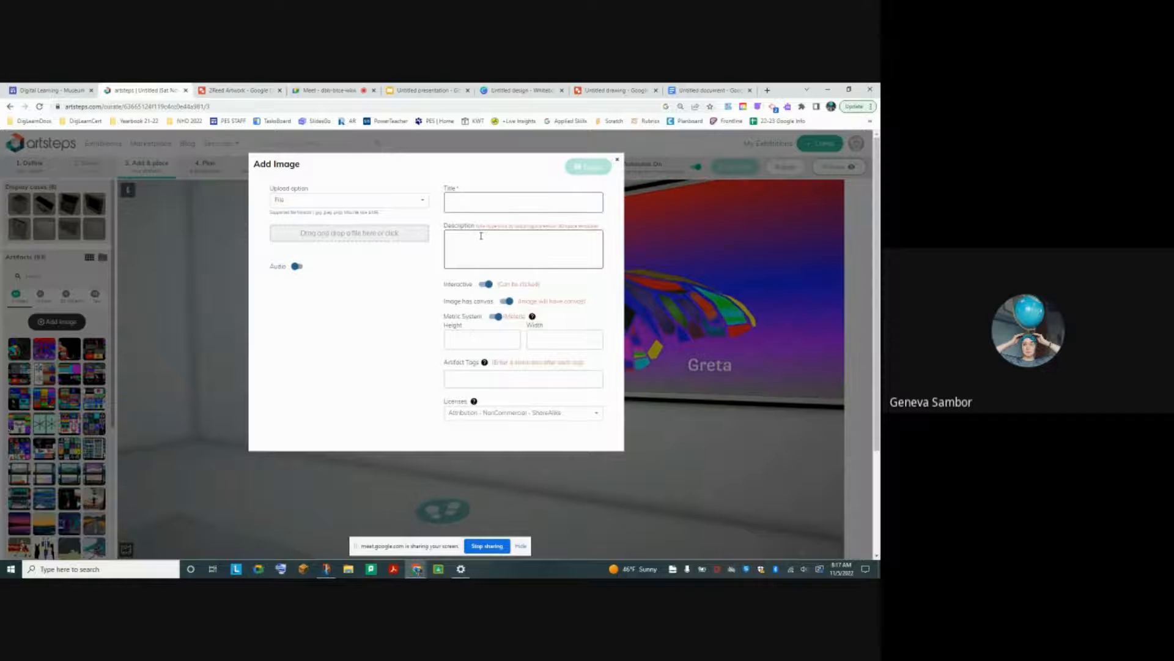
click(484, 287)
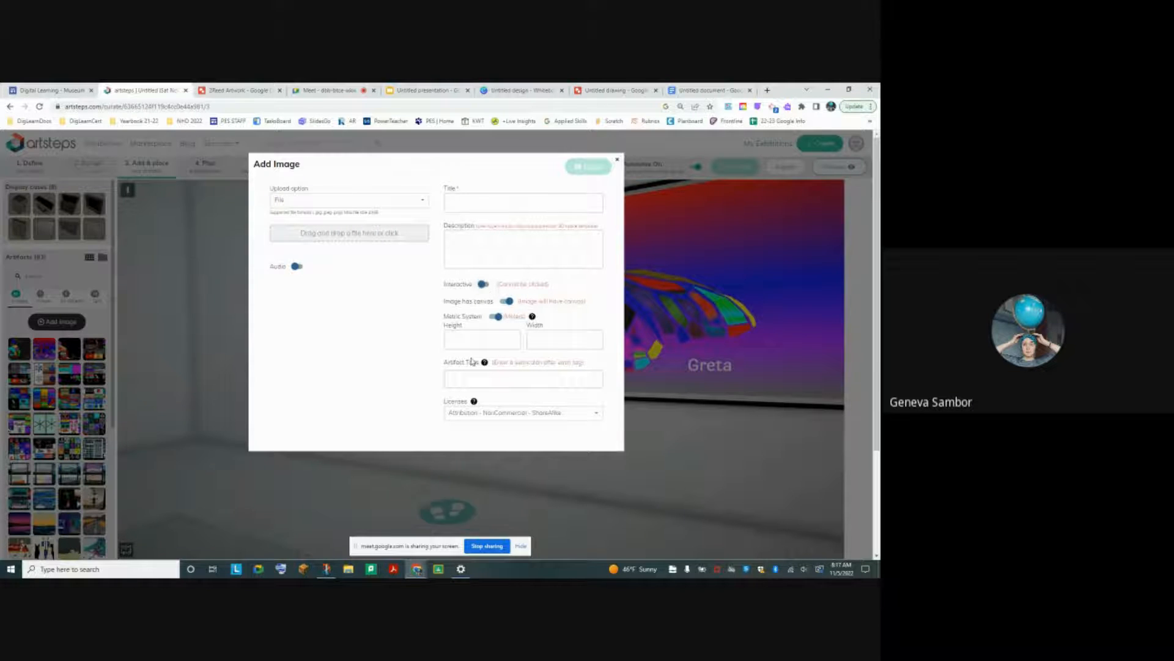
click(479, 420)
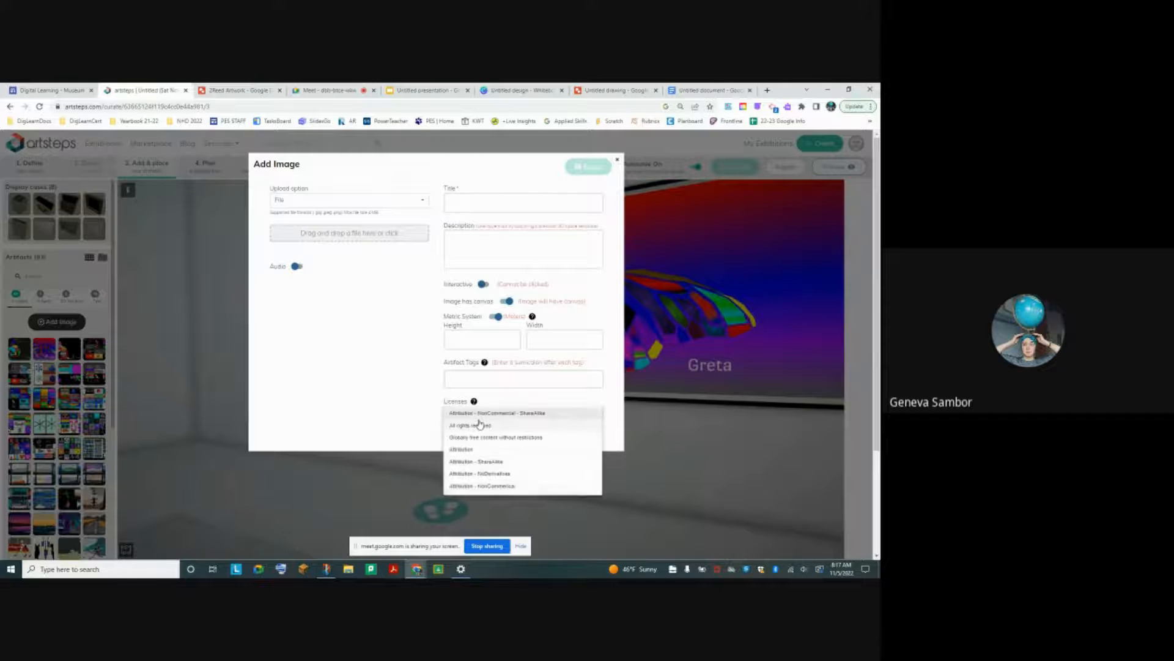
click(507, 487)
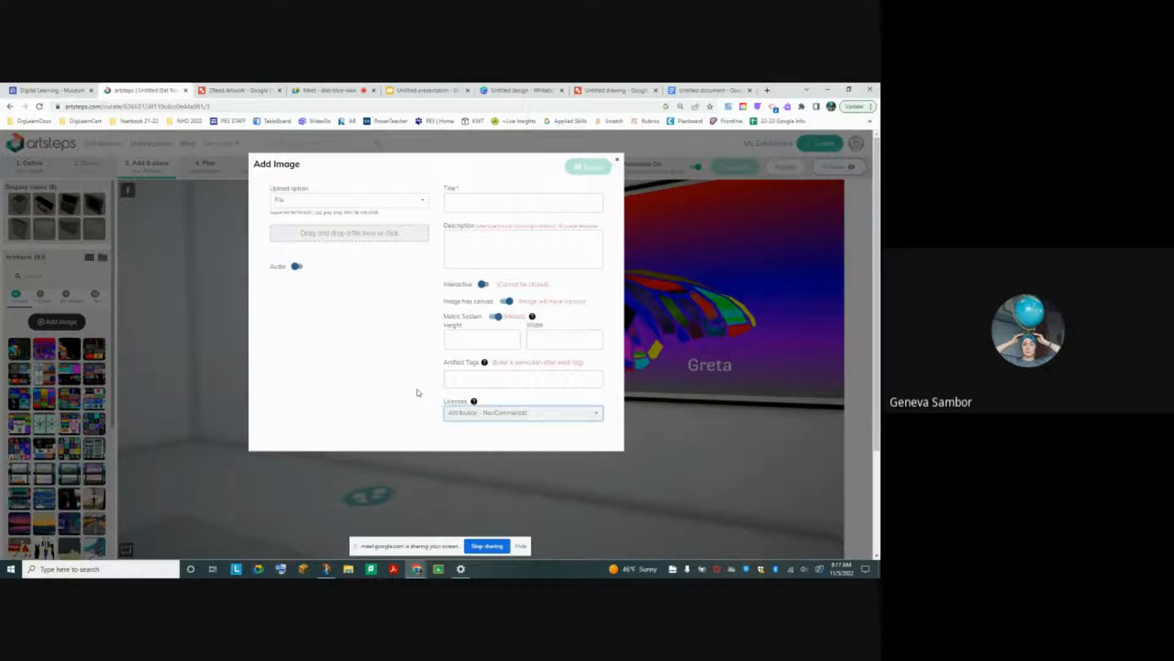
click(618, 162)
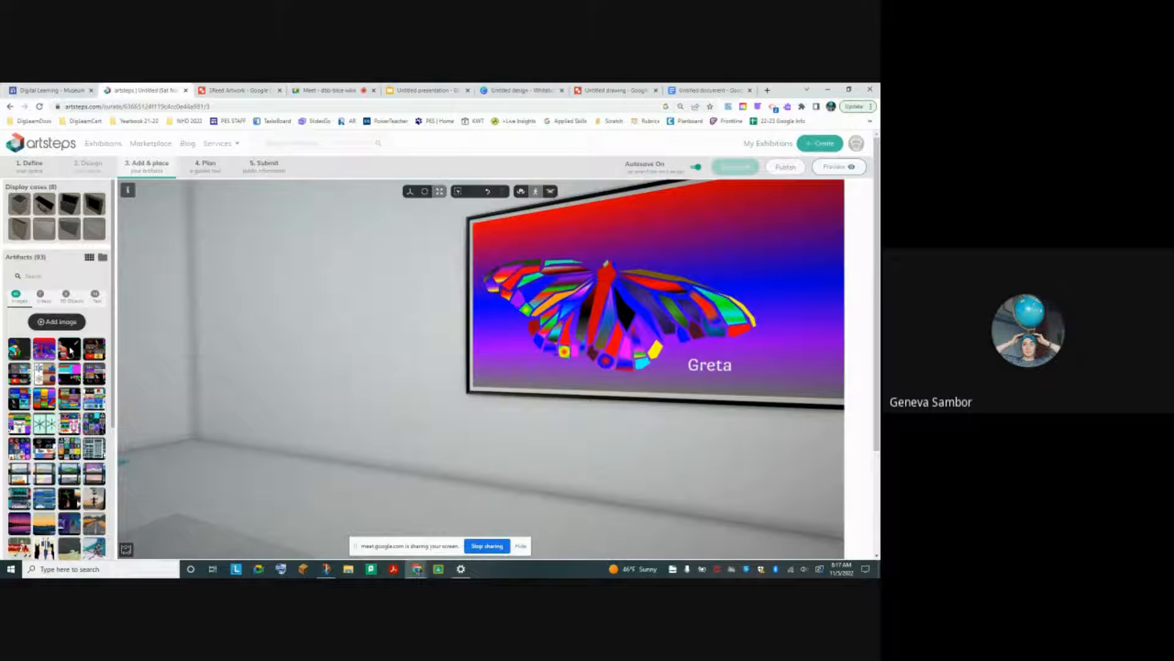
Place the cat mosaic image on the wall beside the butterfly picture, check its image details, and enlarge it slightly.
mouse_move(70, 351)
mouse_down()
mouse_move(152, 325)
mouse_move(312, 324)
mouse_move(257, 306)
mouse_move(294, 300)
mouse_move(137, 304)
mouse_move(166, 292)
mouse_move(245, 286)
mouse_move(329, 309)
mouse_move(316, 311)
mouse_up()
double_click(316, 312)
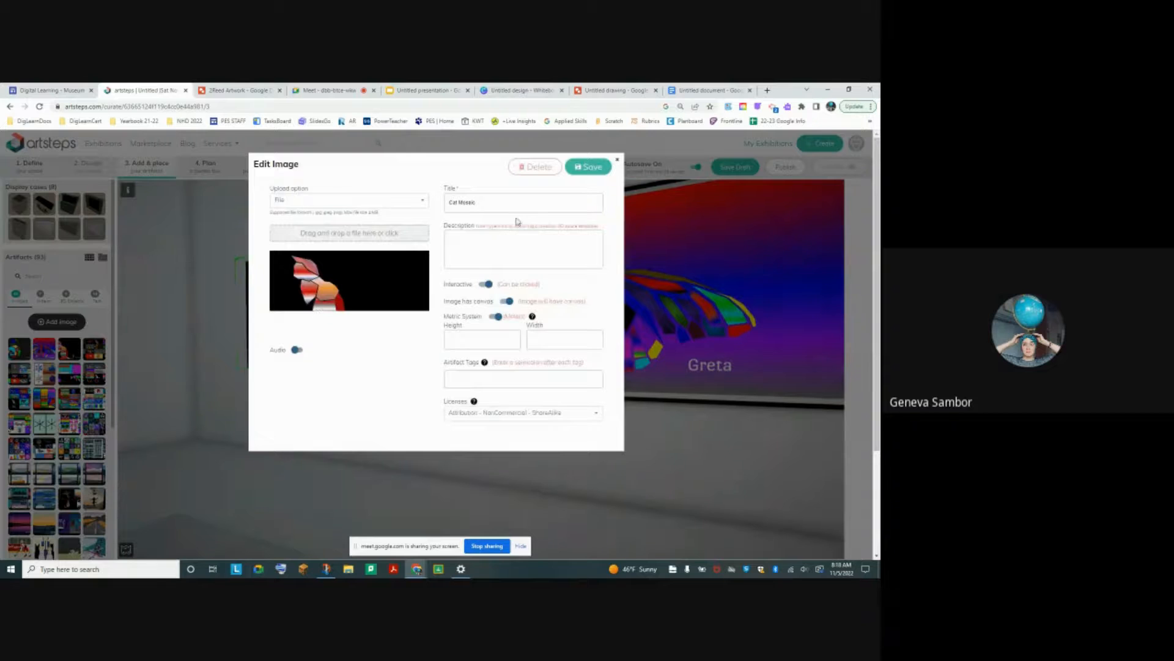
click(618, 160)
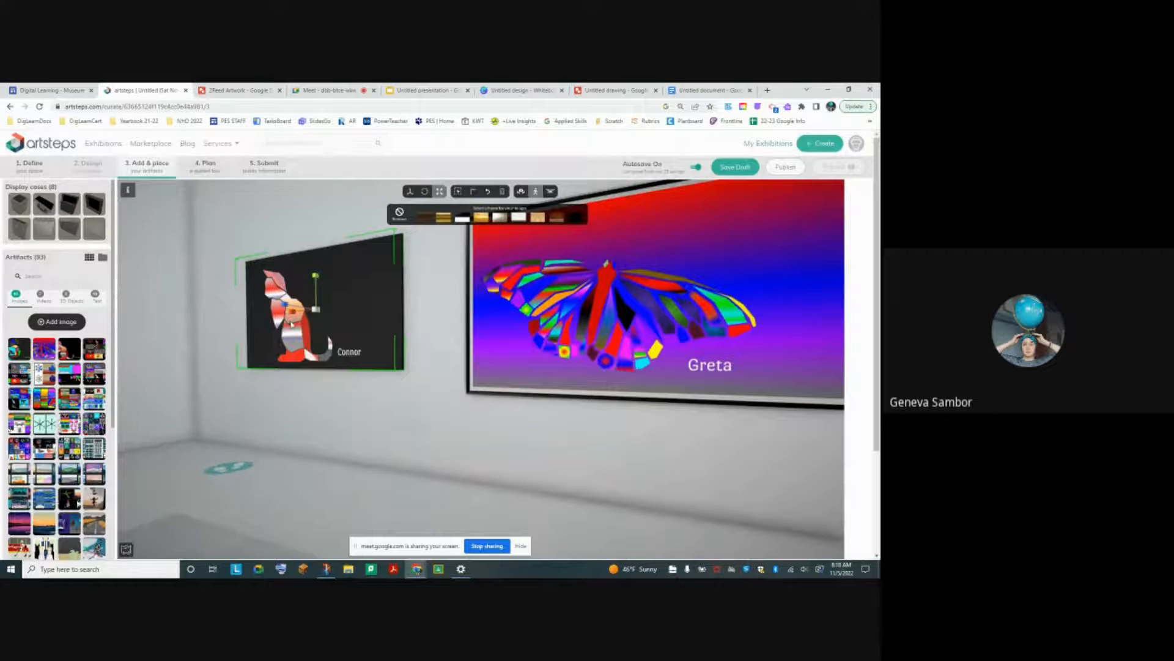
drag(295, 316, 317, 281)
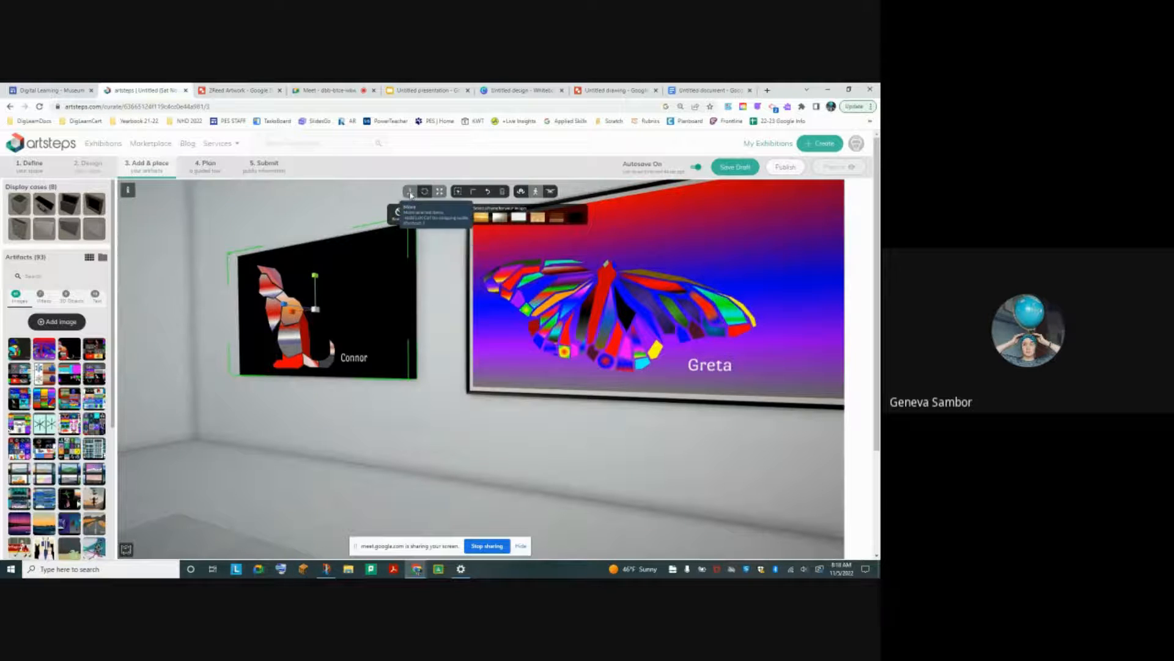
Lower the cat mosaic image slightly on the wall, then give it a black-and-white frame matching the butterfly picture's.
click(411, 195)
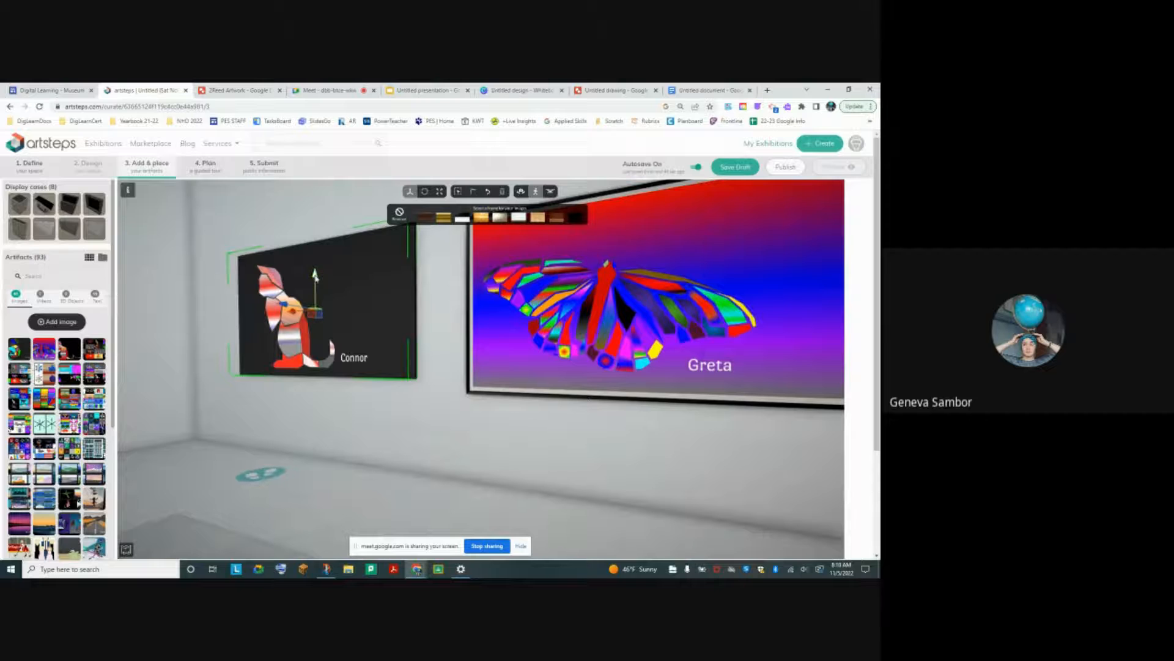
mouse_move(315, 274)
mouse_down()
mouse_move(315, 261)
mouse_move(315, 288)
mouse_up()
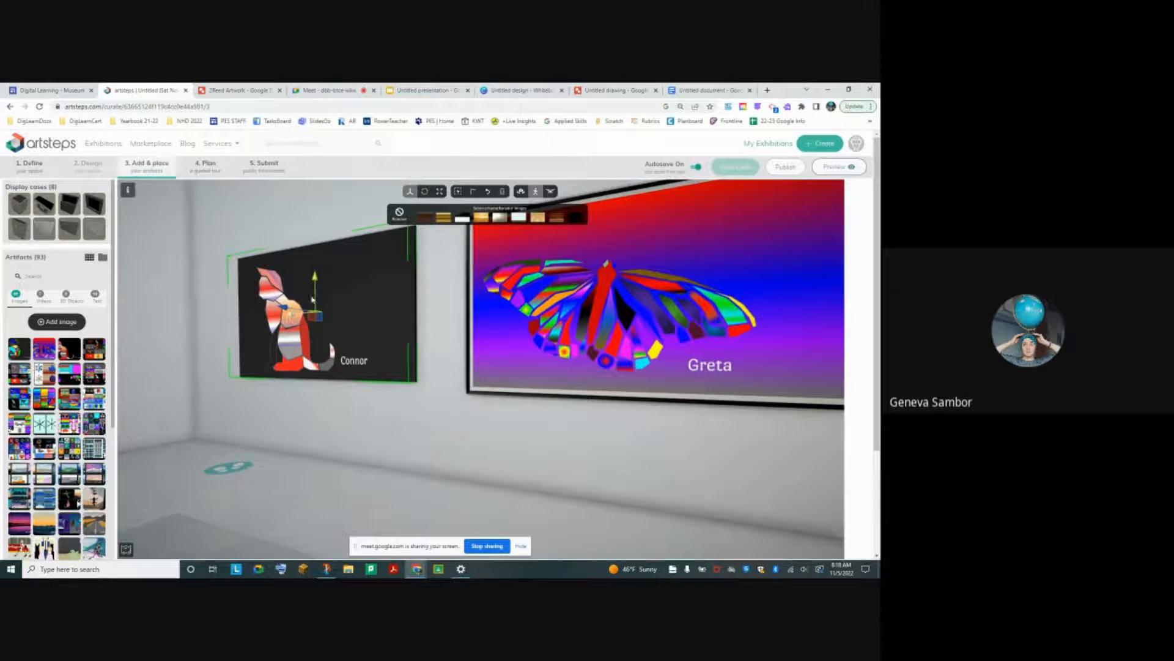
click(441, 218)
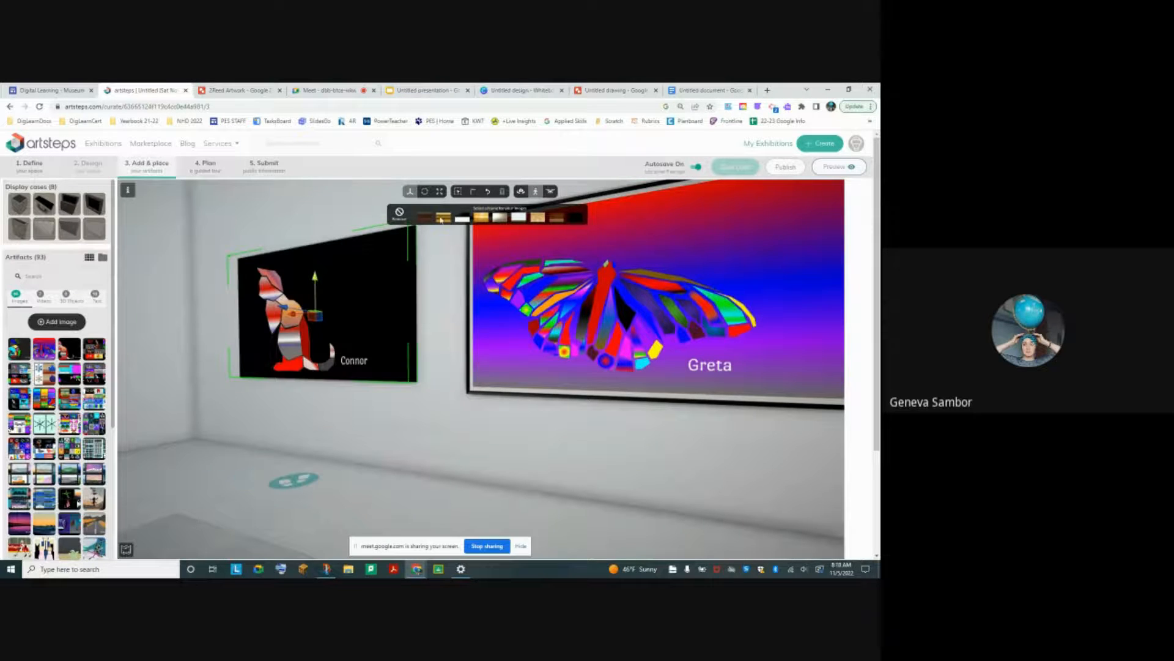
click(463, 219)
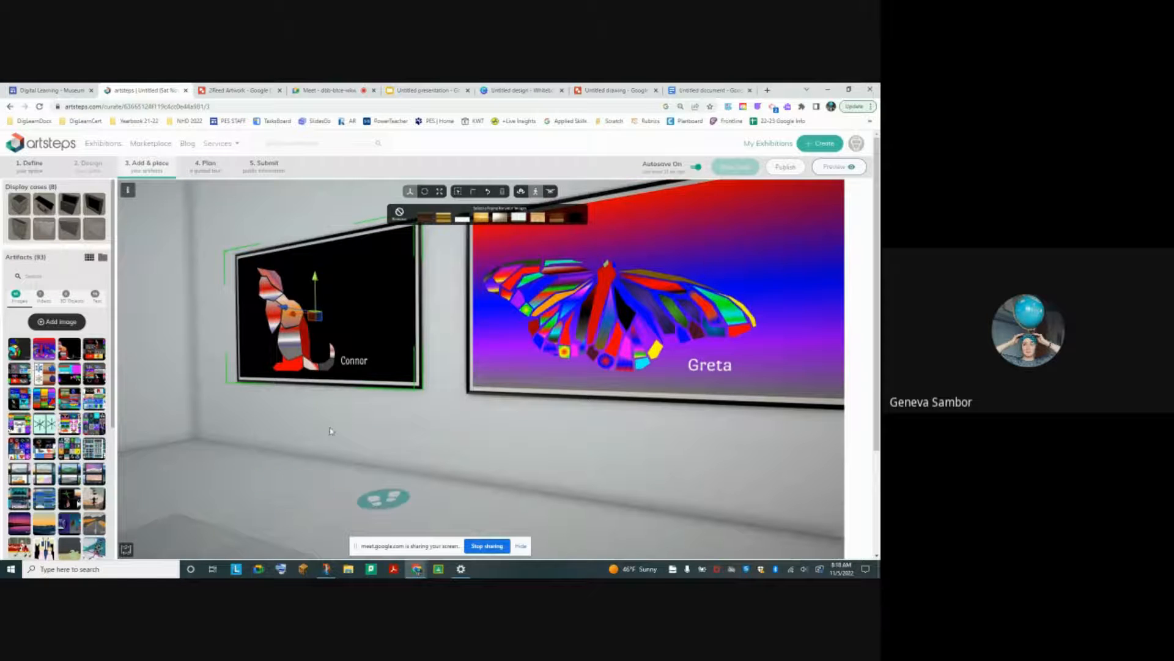
drag(216, 470, 457, 333)
drag(230, 386, 92, 397)
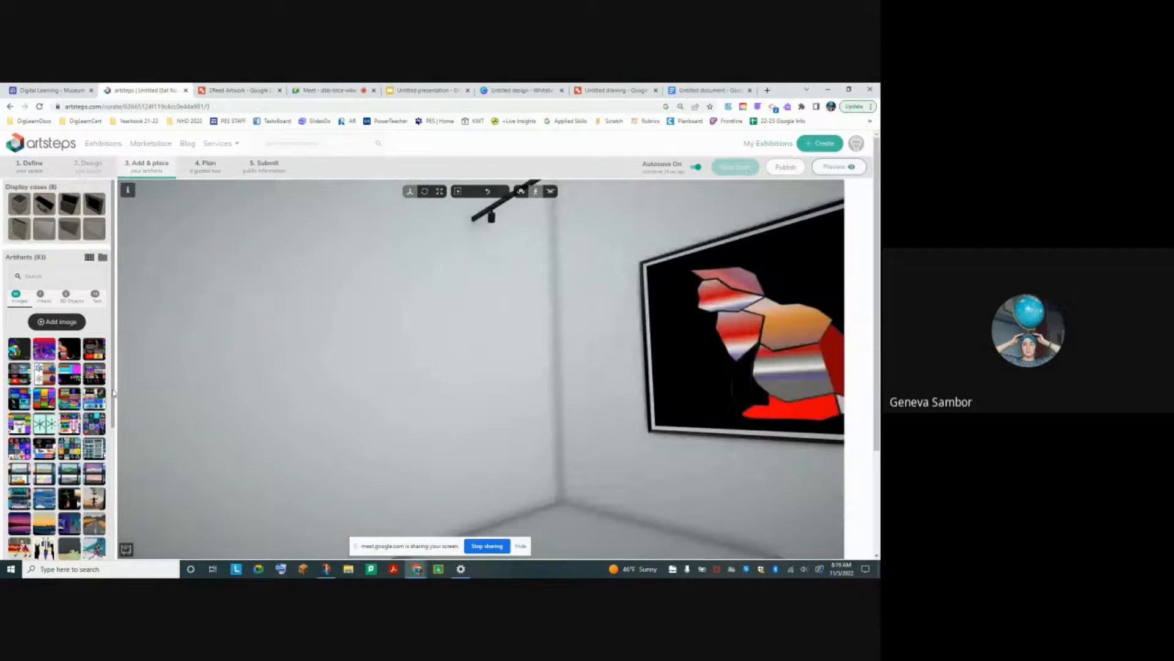
drag(603, 518, 137, 369)
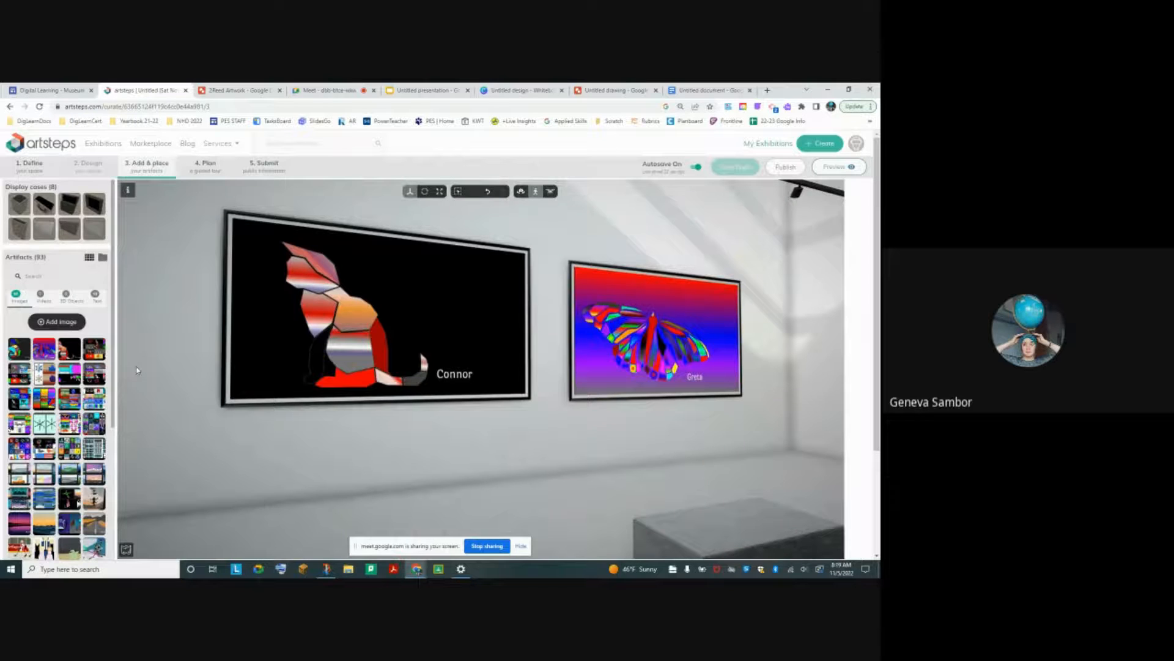
Look through the guided tour Plan stage and the Submit stage, then go to the list of own exhibitions.
click(202, 172)
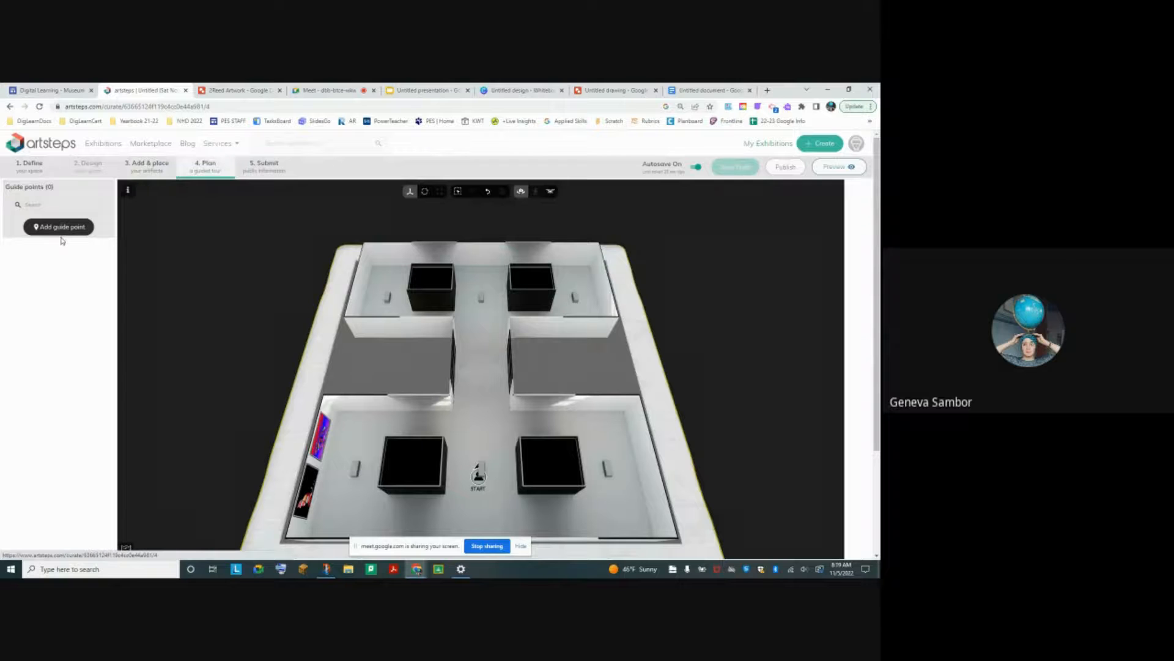
click(269, 171)
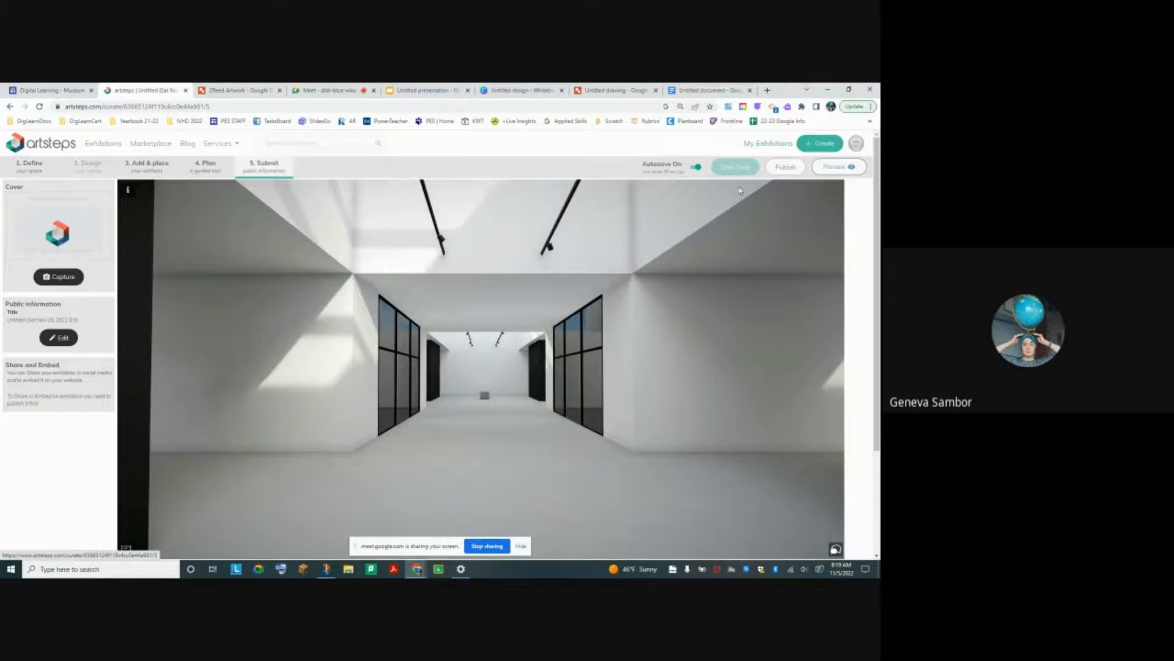
click(774, 146)
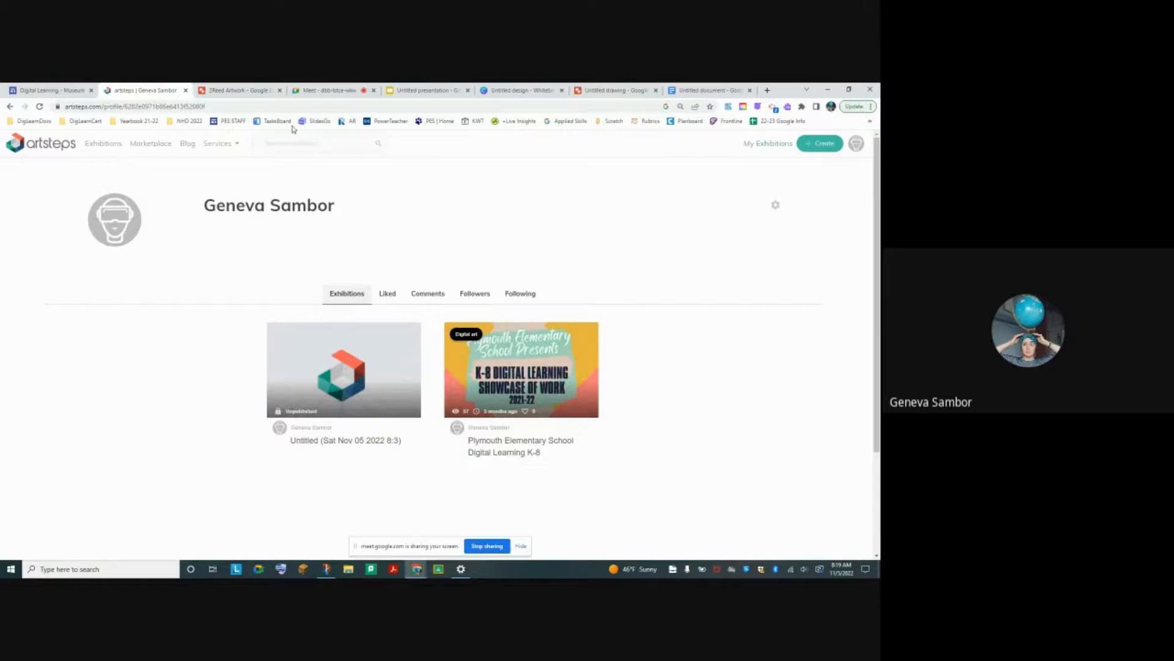
View the 2Reed Artwork collage in Google Drawings, then check the page size of the untitled Google Slides presentation and leave it unchanged.
click(246, 89)
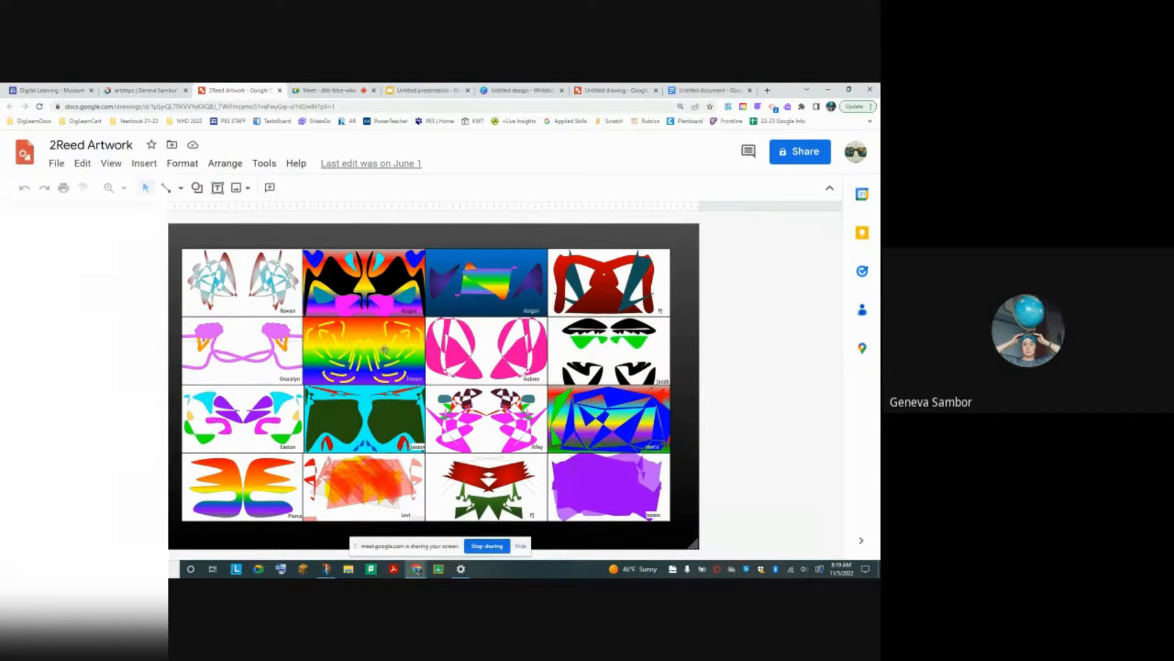
click(419, 90)
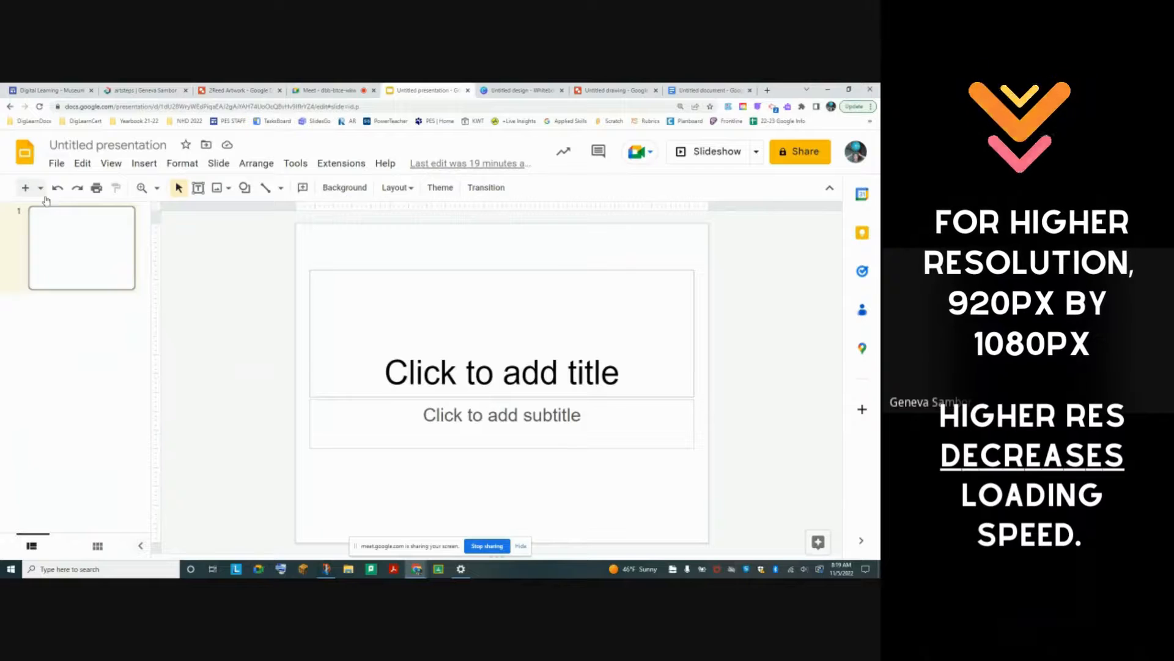
click(55, 164)
scroll(138, 471, down, 1)
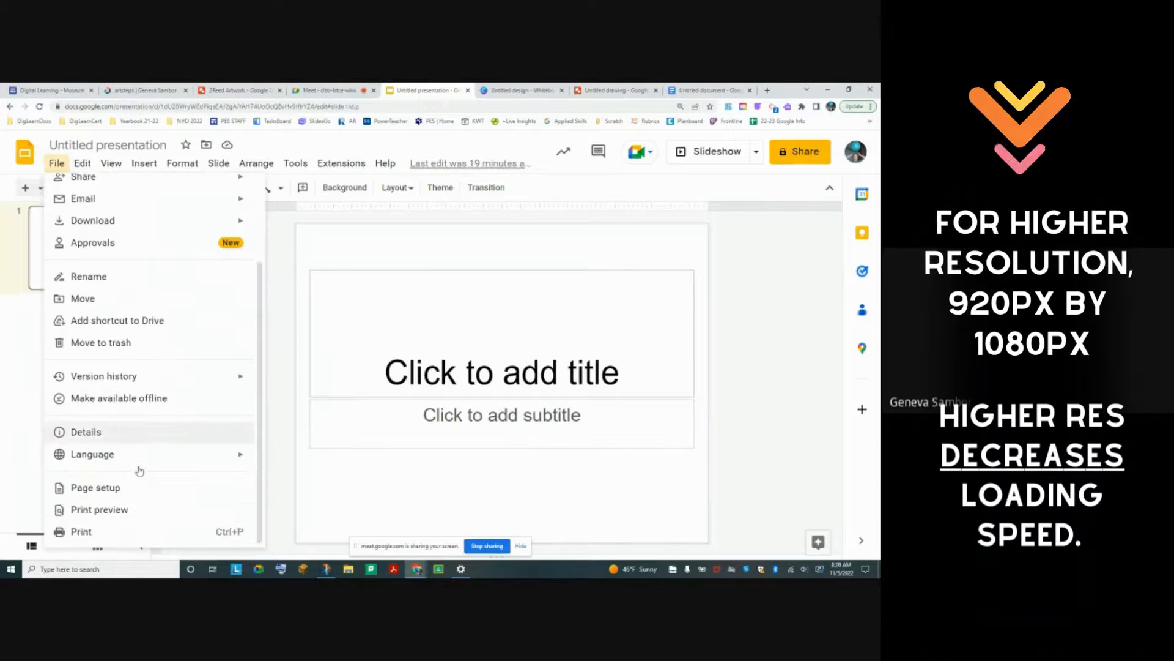
click(85, 487)
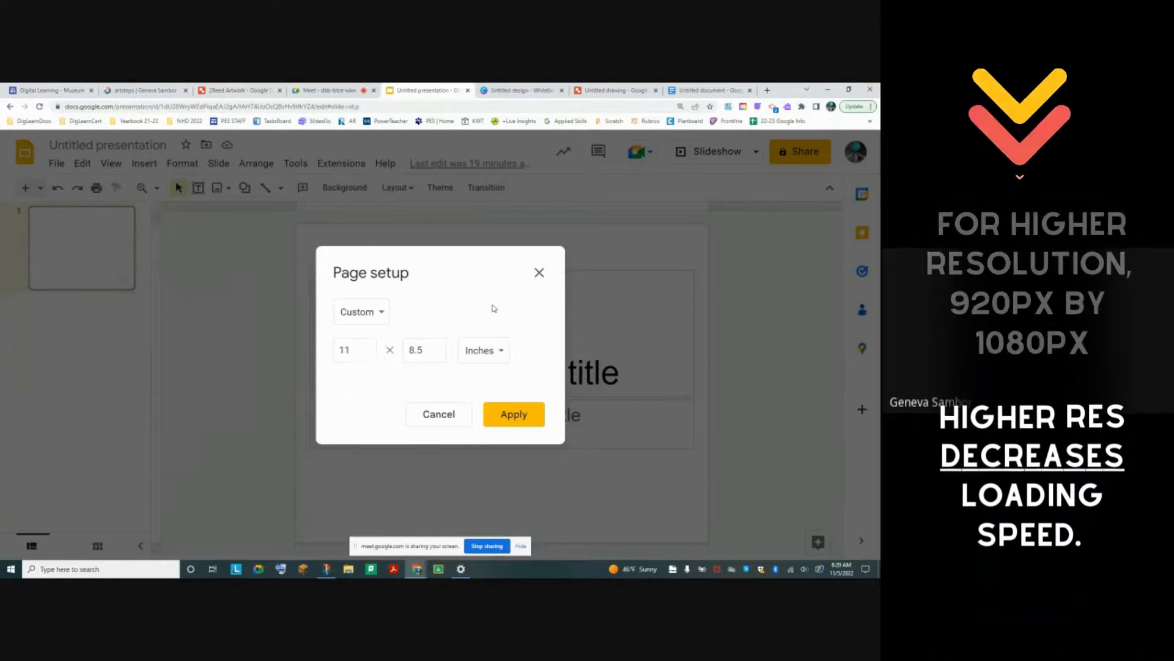
click(540, 271)
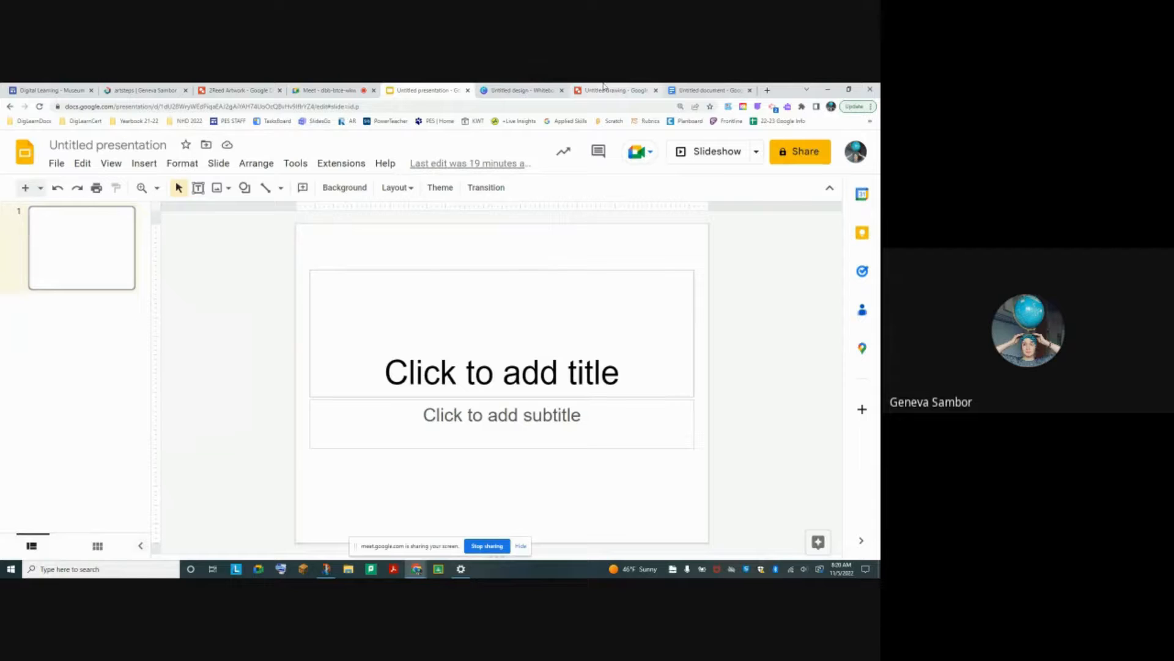
Look around the exhibition embedded on the Digital Learning site's Museum page, then return to the Google Meet call.
click(49, 90)
drag(467, 458, 348, 458)
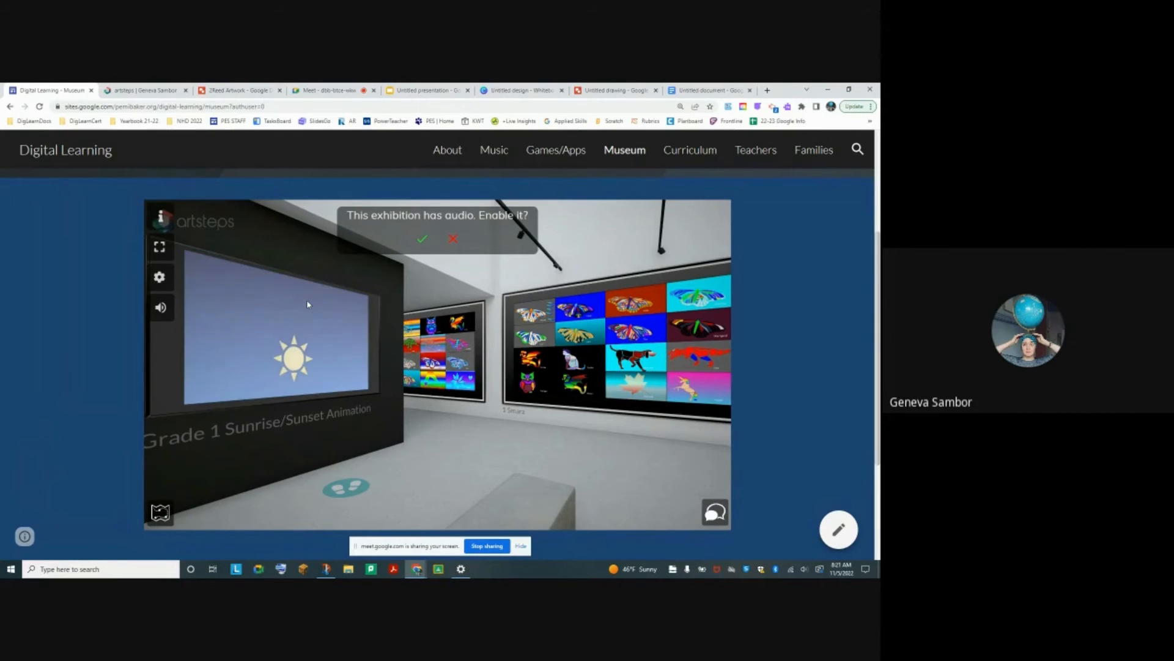
click(367, 90)
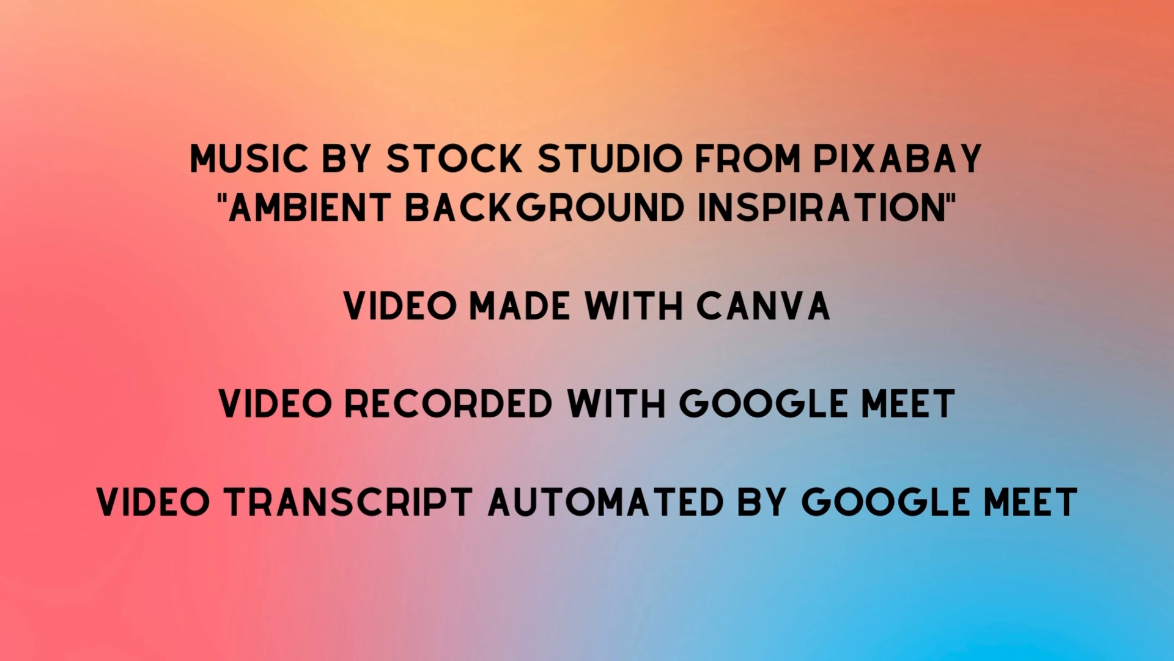